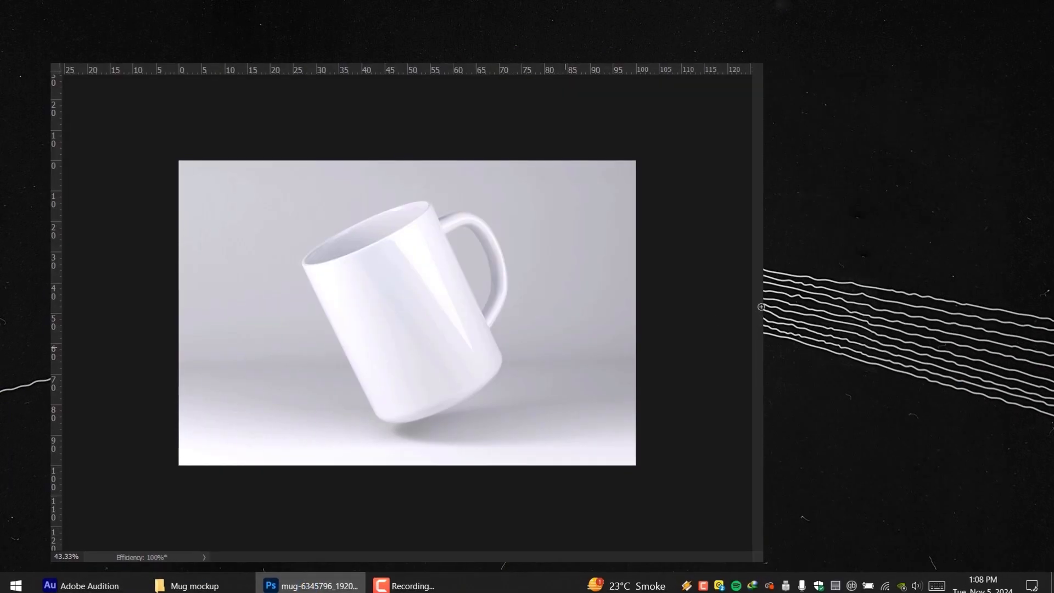
- Select the mug's body, without the handle, using the Quick Selection Tool
{"action": "key", "text": "ctrl+0"}
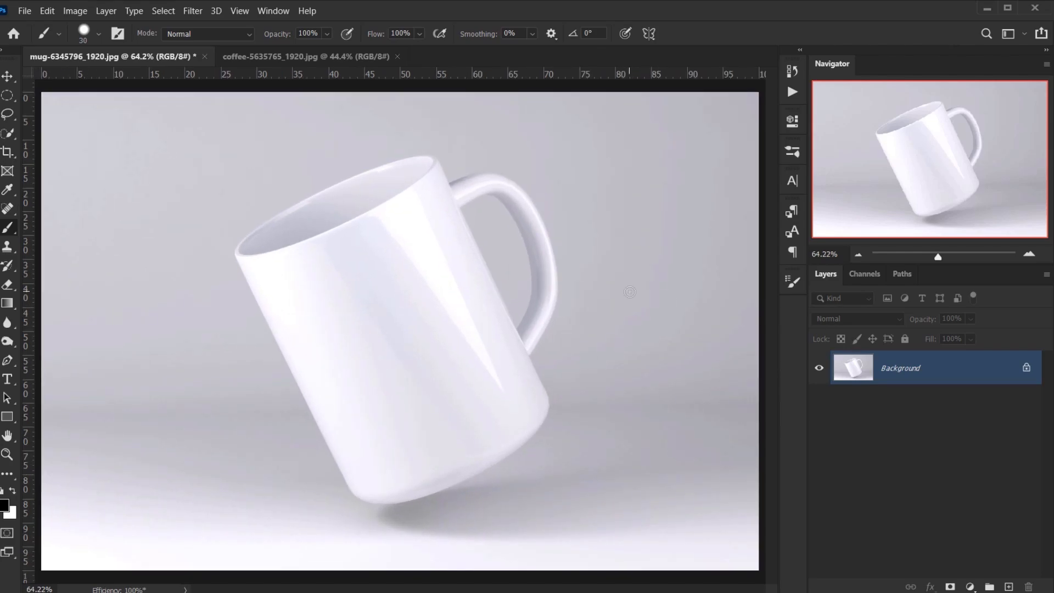
{"action": "key", "text": "v"}
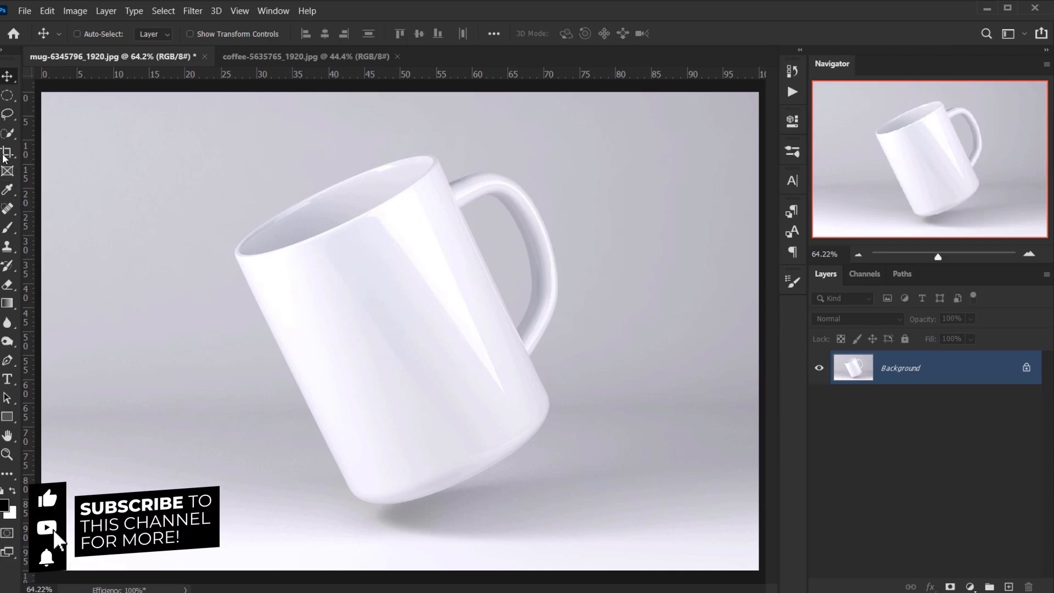
{"action": "left_click", "coordinate": [10, 134]}
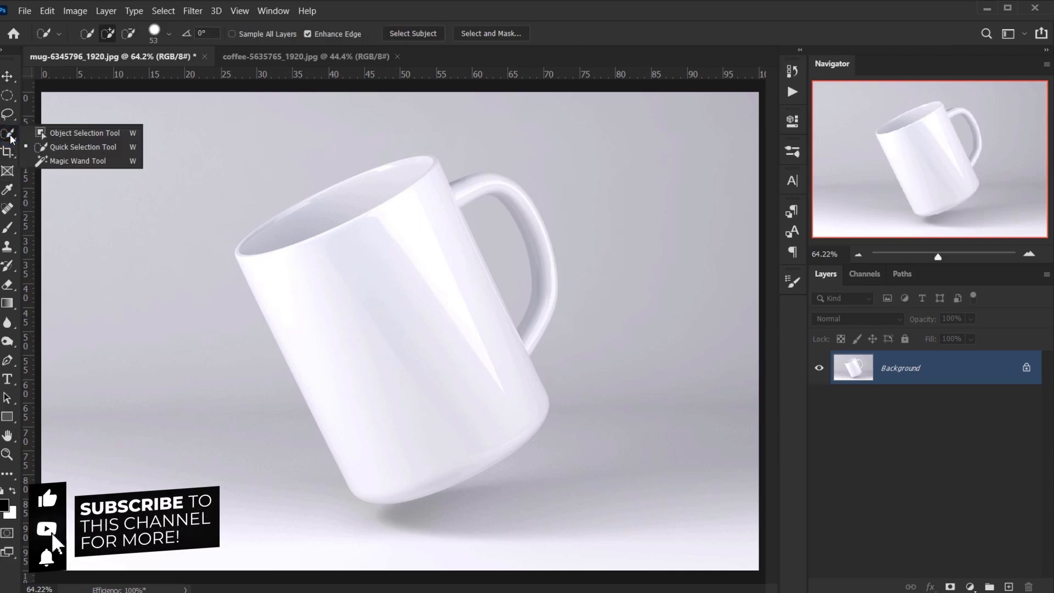
{"action": "left_click", "coordinate": [66, 148]}
{"action": "scroll", "coordinate": [470, 189], "scroll_direction": "up", "scroll_amount": 3}
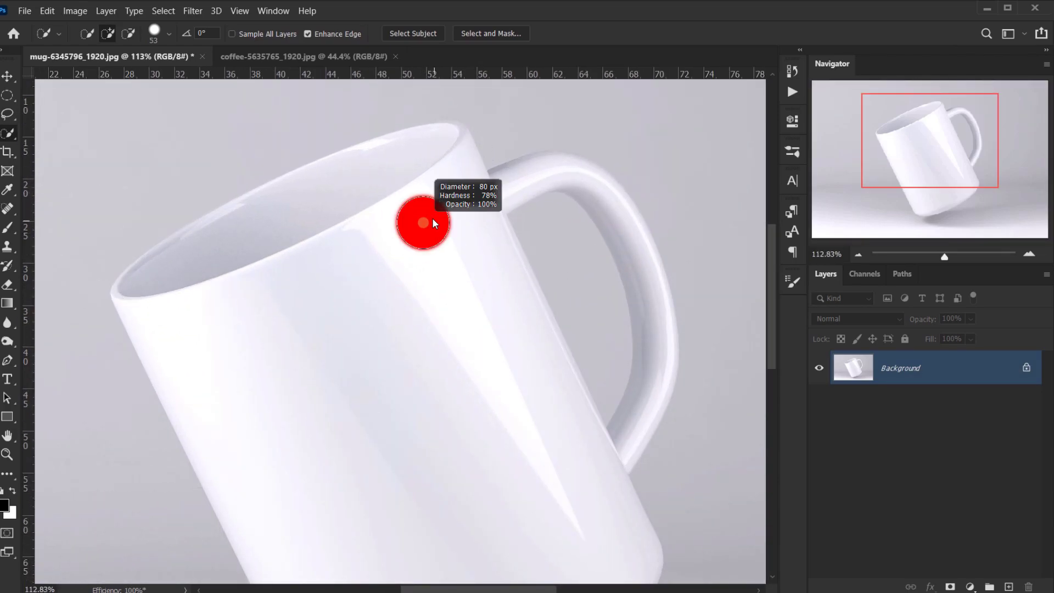
{"action": "mouse_move", "coordinate": [459, 222]}
{"action": "left_mouse_down"}
{"action": "mouse_move", "coordinate": [452, 316]}
{"action": "mouse_move", "coordinate": [306, 411]}
{"action": "mouse_move", "coordinate": [309, 426]}
{"action": "mouse_move", "coordinate": [313, 297]}
{"action": "left_mouse_up"}
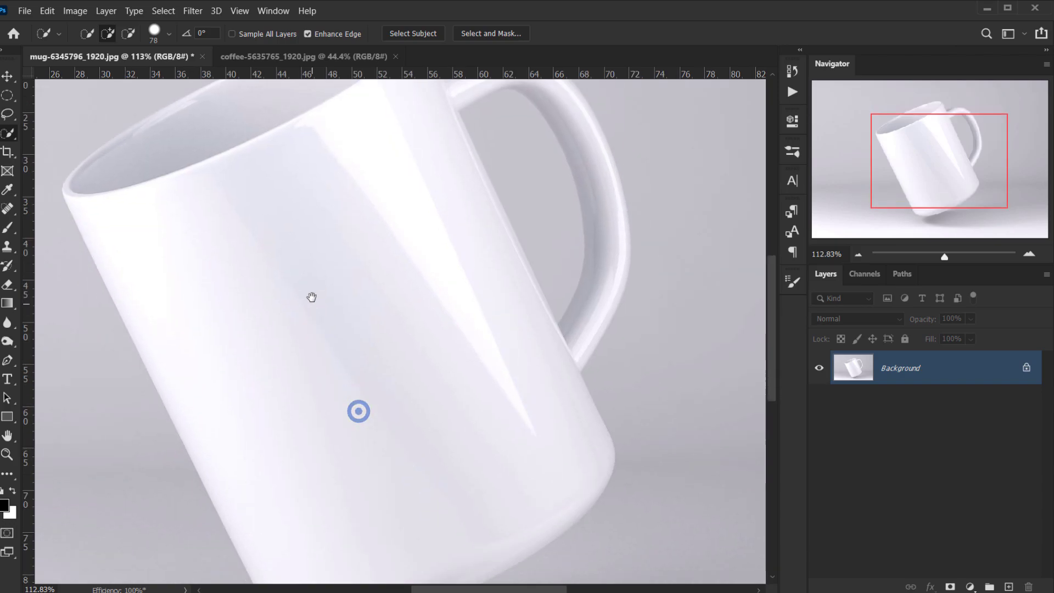
{"action": "left_click_drag", "start_coordinate": [341, 330], "coordinate": [389, 395]}
{"action": "left_click_drag", "start_coordinate": [458, 177], "coordinate": [497, 122]}
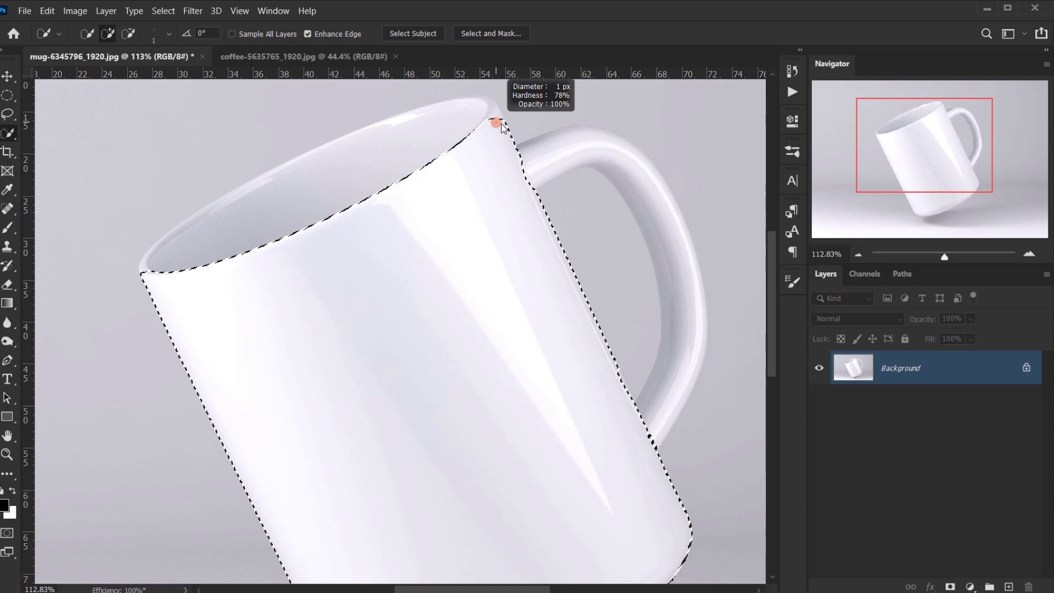
{"action": "left_click", "coordinate": [497, 122], "text": "alt"}
{"action": "scroll", "coordinate": [423, 364], "scroll_direction": "down", "scroll_amount": 2}
{"action": "scroll", "coordinate": [423, 364], "scroll_direction": "down", "scroll_amount": 2}
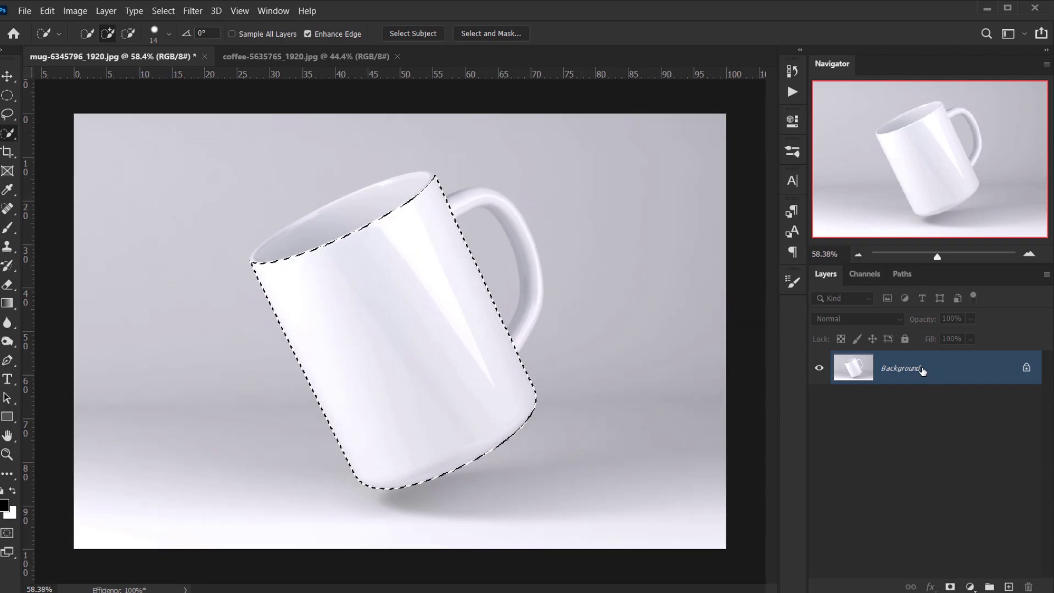
- Duplicate the Background layer, mask the copy to the mug selection, and toggle Background to check it
{"action": "left_click_drag", "start_coordinate": [916, 369], "coordinate": [1010, 584]}
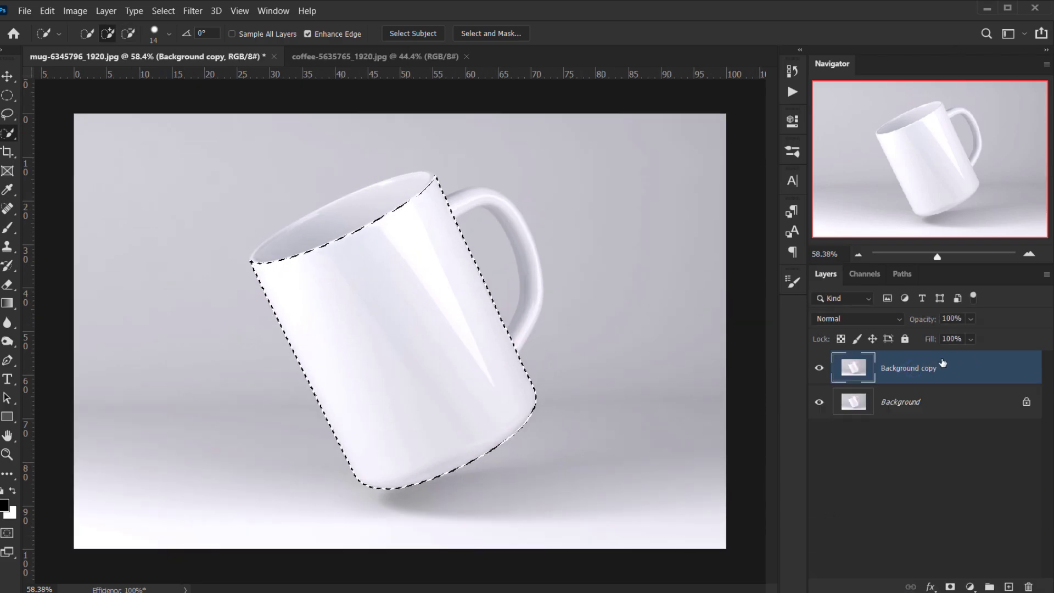
{"action": "left_click", "coordinate": [950, 586]}
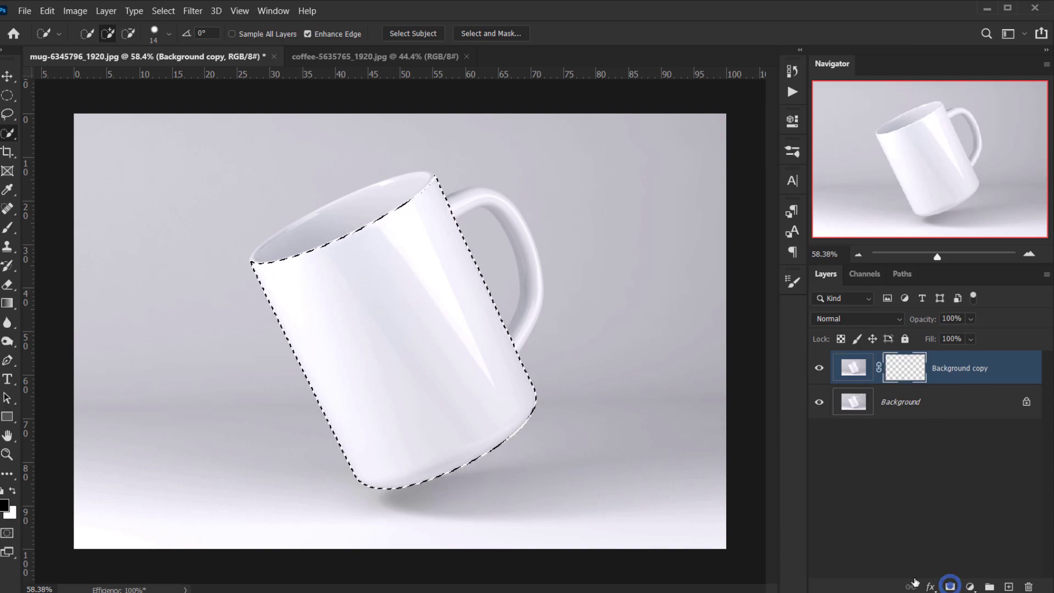
{"action": "scroll", "coordinate": [455, 311], "scroll_direction": "up", "scroll_amount": 3}
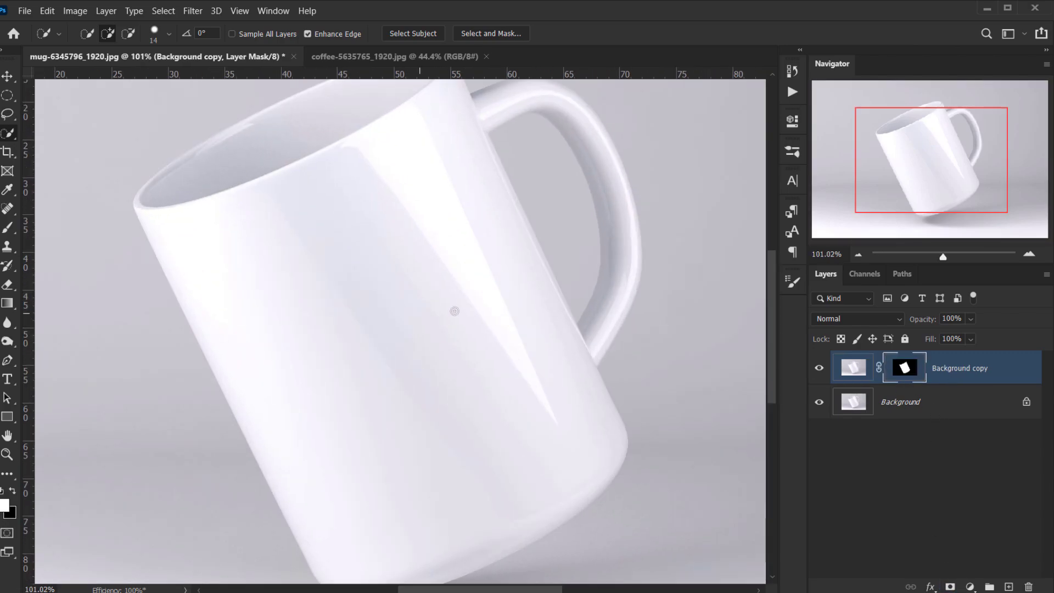
{"action": "left_click", "coordinate": [819, 402]}
{"action": "scroll", "coordinate": [445, 344], "scroll_direction": "down", "scroll_amount": 2}
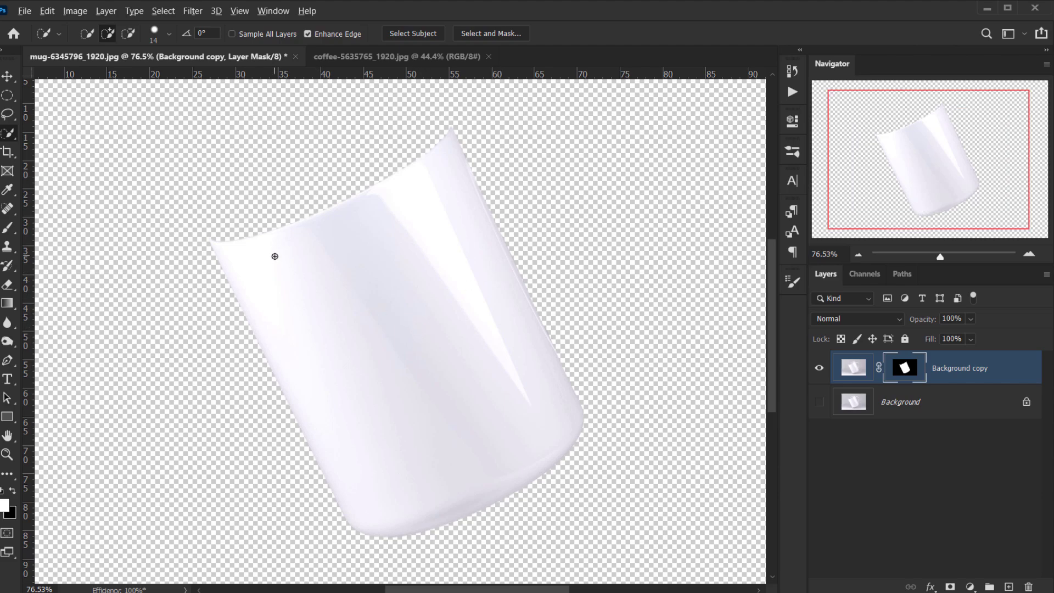
{"action": "scroll", "coordinate": [419, 272], "scroll_direction": "down", "scroll_amount": 1}
{"action": "left_click", "coordinate": [819, 402]}
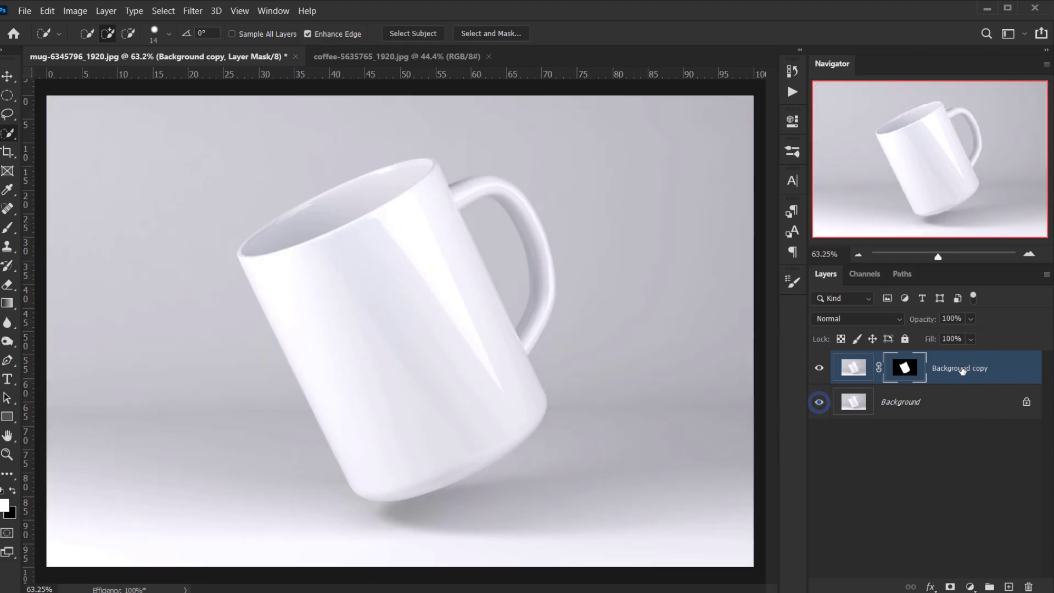
- Copy the whole coffee pattern and paste it into the mug document as a new layer
{"action": "left_click", "coordinate": [399, 65]}
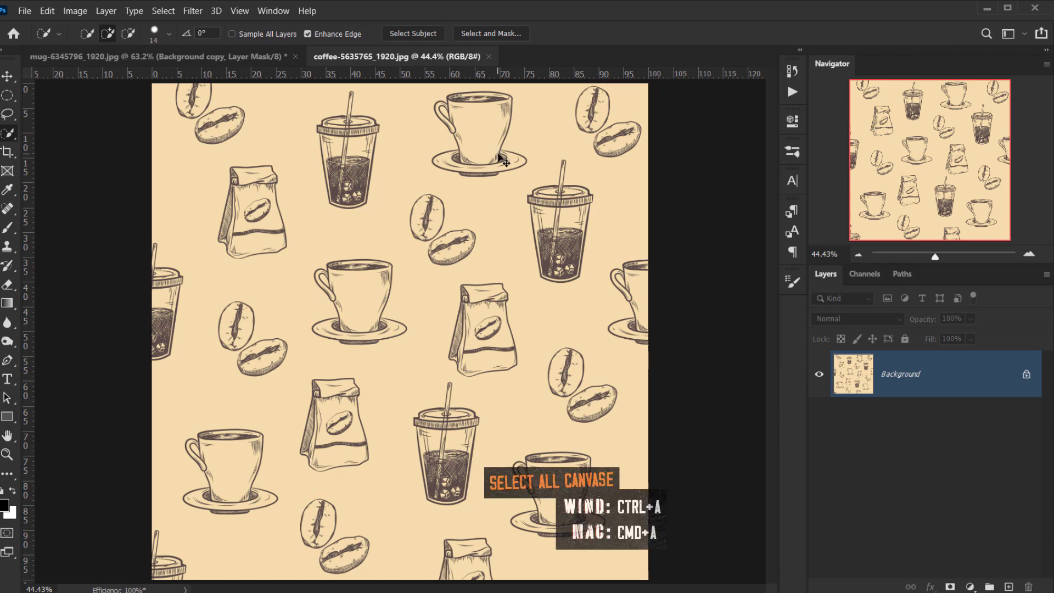
{"action": "key", "text": "ctrl+a"}
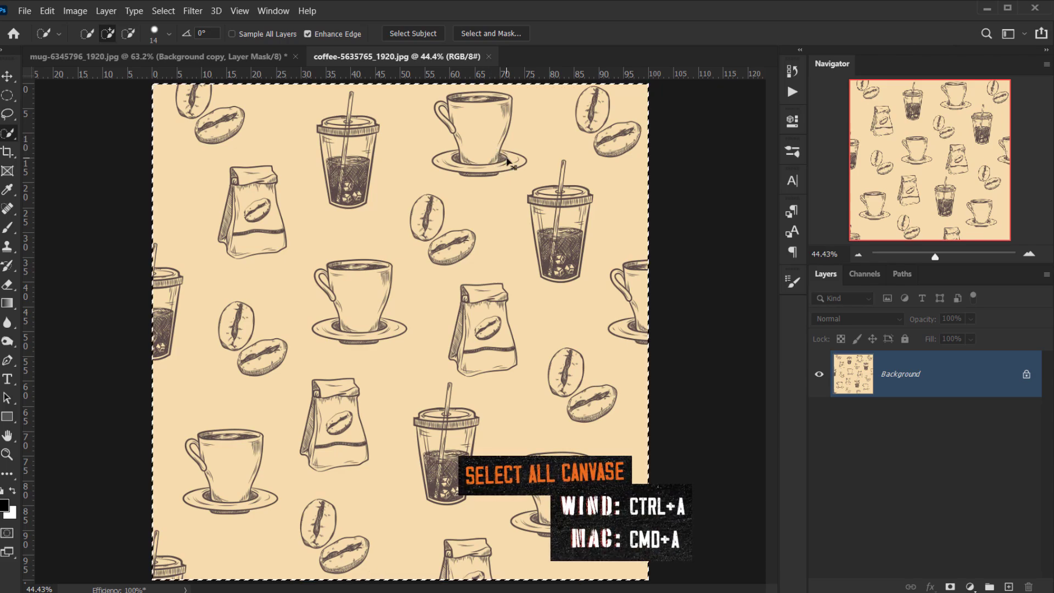
{"action": "key", "text": "ctrl+c"}
{"action": "key", "text": "ctrl+Tab"}
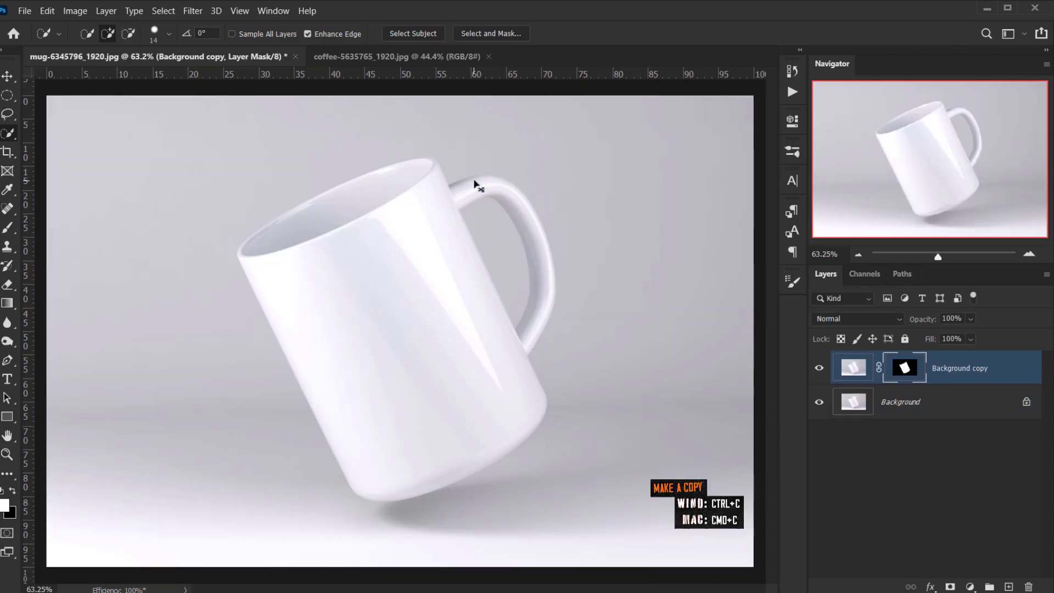
{"action": "key", "text": "ctrl+v"}
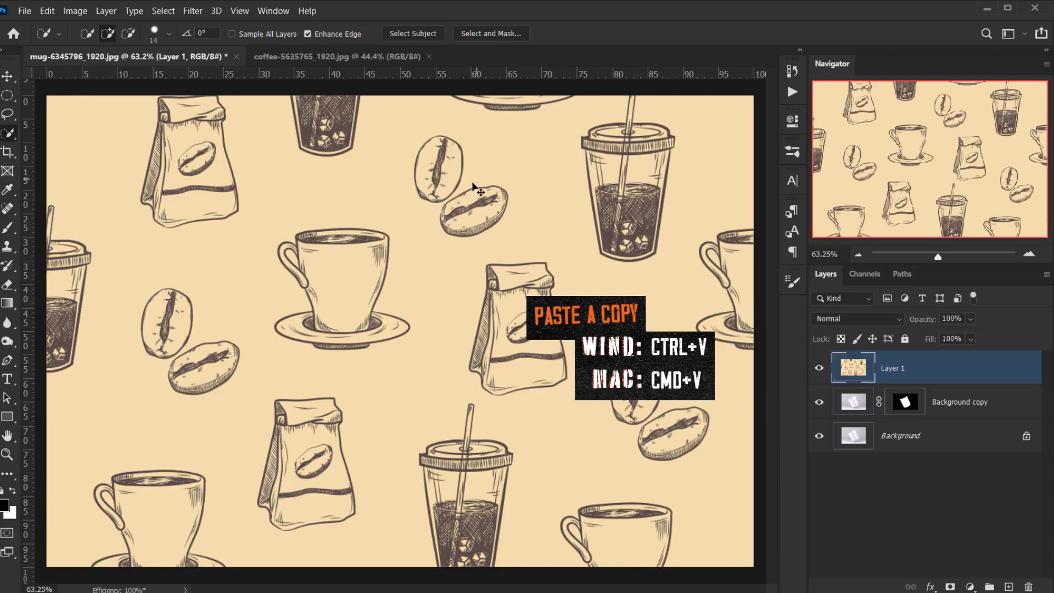
{"action": "key", "text": "ctrl+minus"}
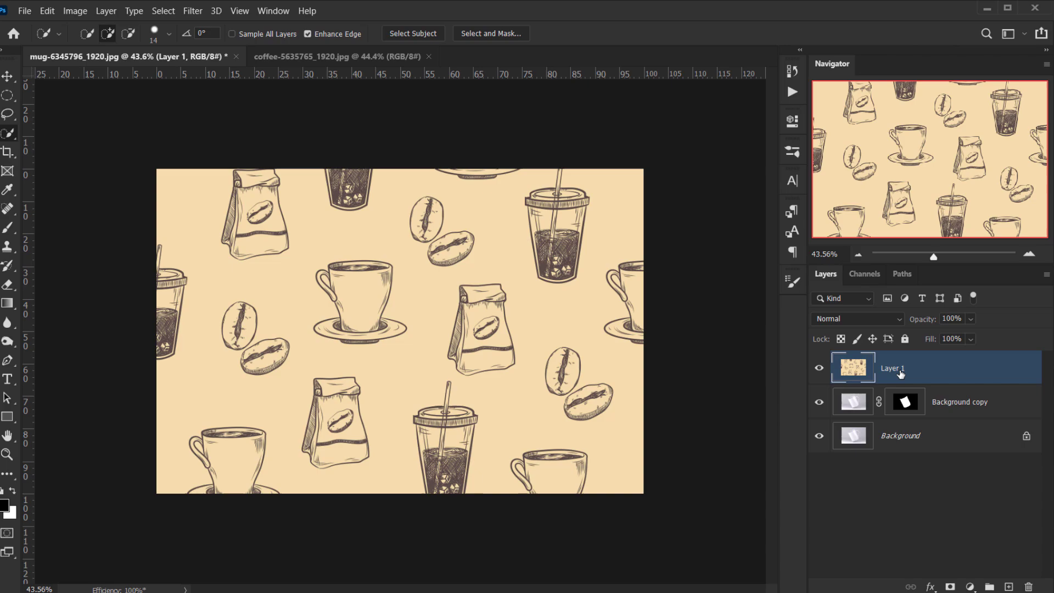
- Shrink the pattern, rotate it about −25.74° over the mug, and set opacity to 46%
{"action": "key", "text": "ctrl+t"}
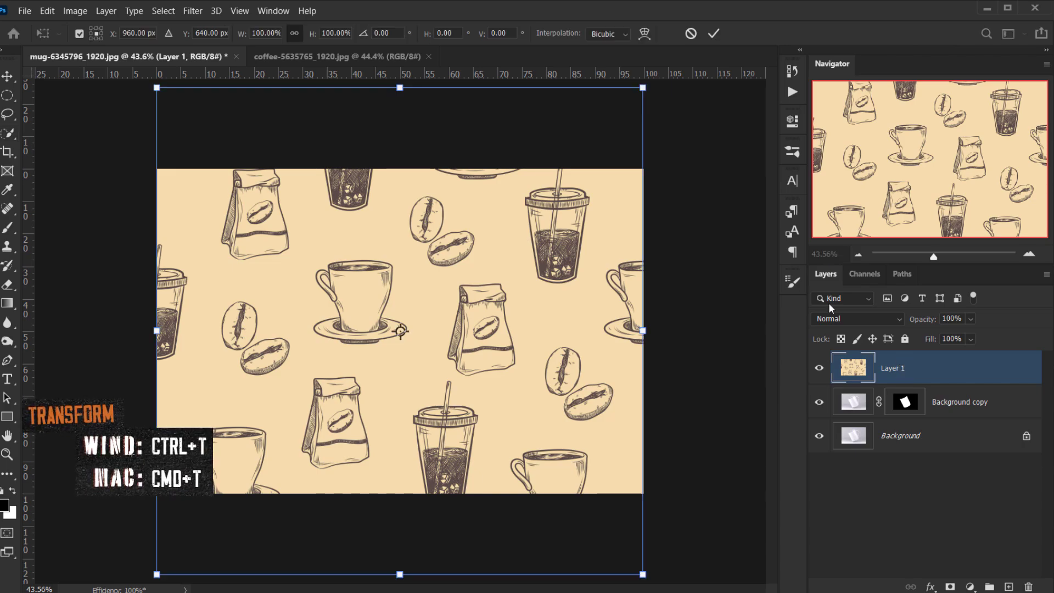
{"action": "left_click_drag", "start_coordinate": [643, 87], "coordinate": [409, 322]}
{"action": "left_click_drag", "start_coordinate": [495, 295], "coordinate": [384, 219]}
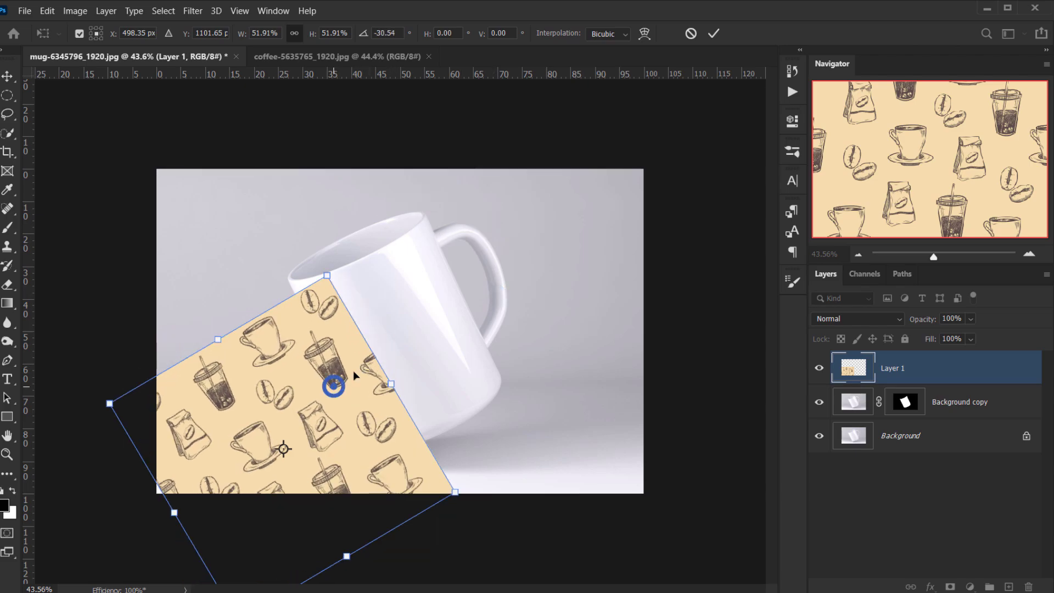
{"action": "left_click_drag", "start_coordinate": [335, 381], "coordinate": [440, 285]}
{"action": "left_click_drag", "start_coordinate": [493, 196], "coordinate": [501, 202]}
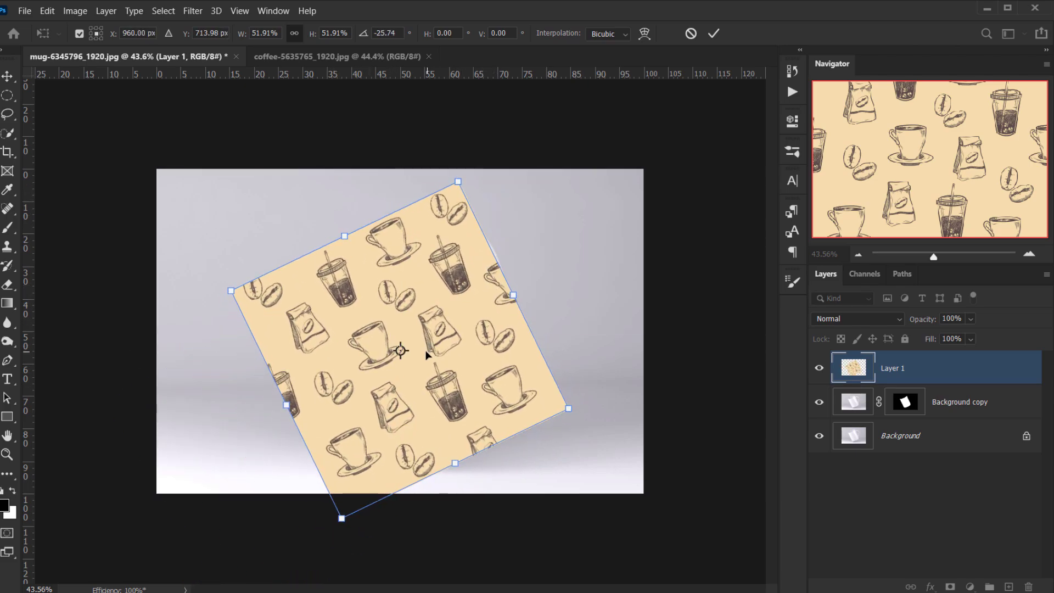
{"action": "left_click_drag", "start_coordinate": [434, 316], "coordinate": [429, 303]}
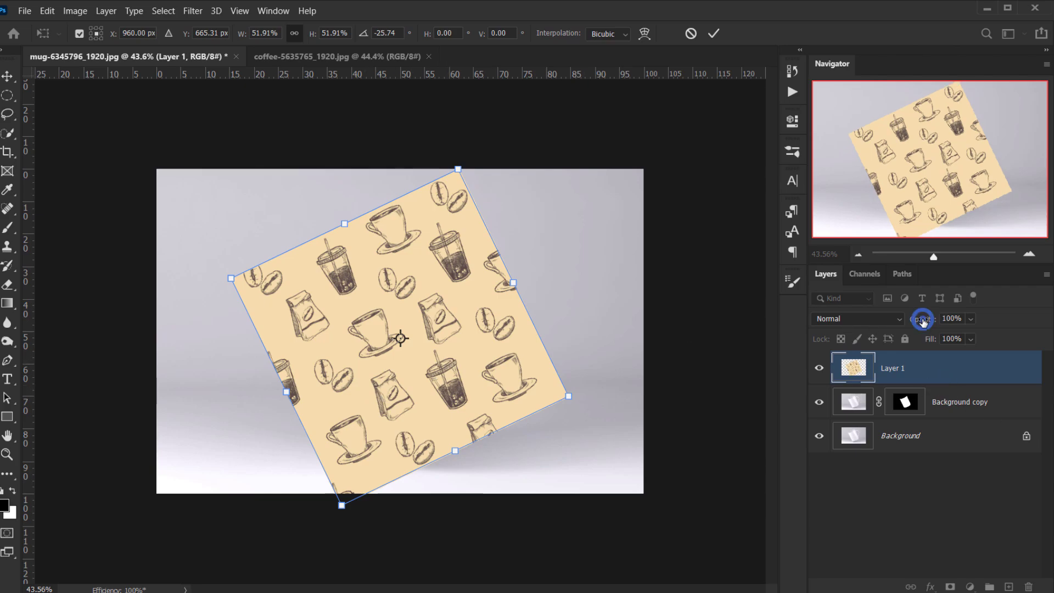
{"action": "left_click_drag", "start_coordinate": [923, 321], "coordinate": [884, 325]}
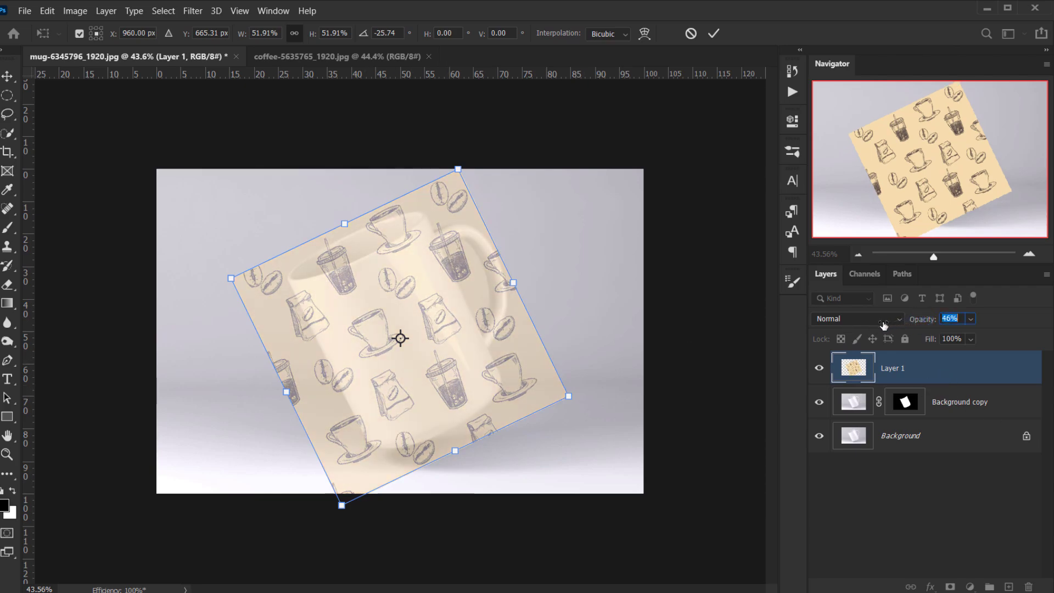
{"action": "left_click_drag", "start_coordinate": [345, 224], "coordinate": [350, 235]}
{"action": "left_click_drag", "start_coordinate": [454, 451], "coordinate": [448, 438]}
{"action": "scroll", "coordinate": [363, 249], "scroll_direction": "up", "scroll_amount": 1}
{"action": "scroll", "coordinate": [364, 252], "scroll_direction": "up", "scroll_amount": 1}
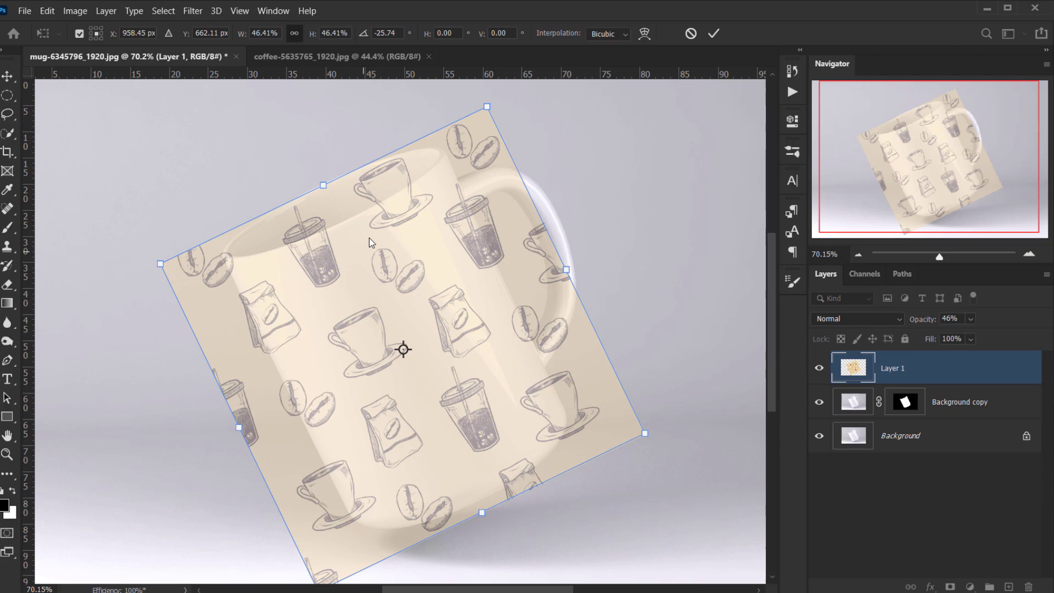
- Warp the pattern's corners and edges so they curve along the mug's rim, base and sides
{"action": "right_click", "coordinate": [371, 209]}
{"action": "left_click", "coordinate": [415, 306]}
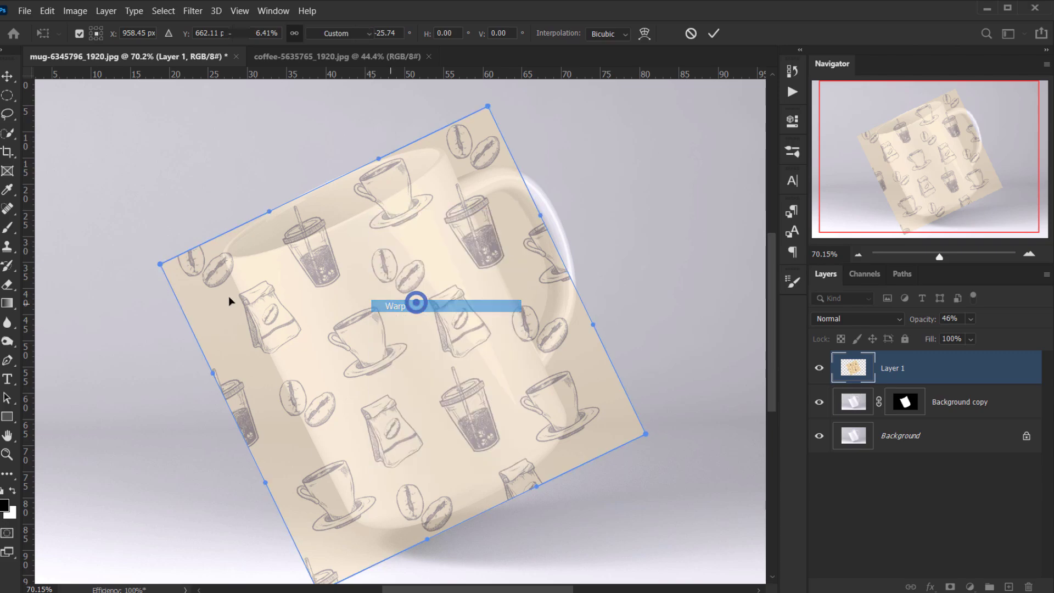
{"action": "left_click_drag", "start_coordinate": [378, 160], "coordinate": [399, 190]}
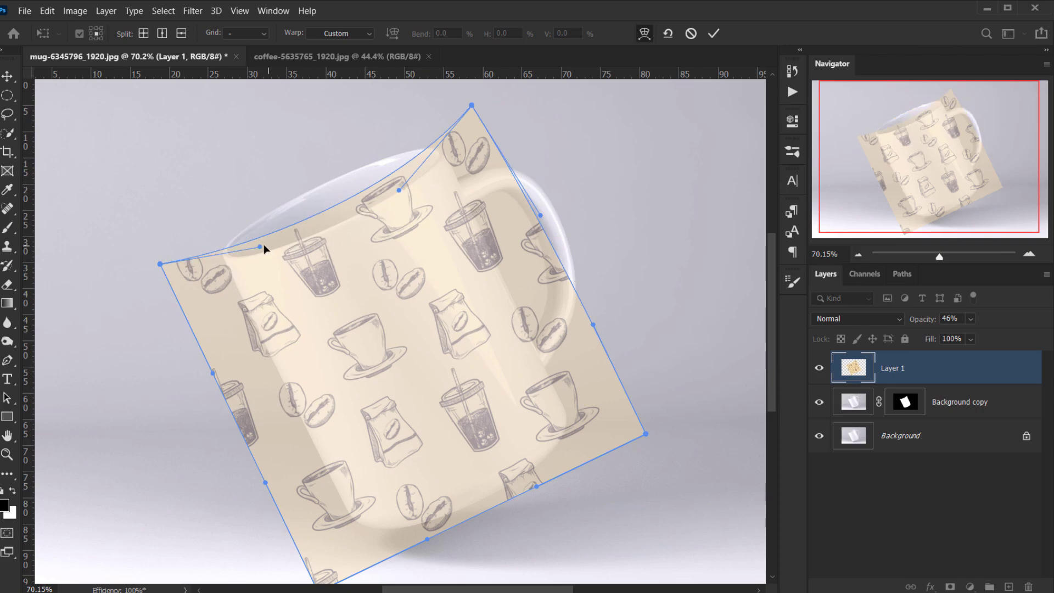
{"action": "left_click_drag", "start_coordinate": [258, 242], "coordinate": [264, 254]}
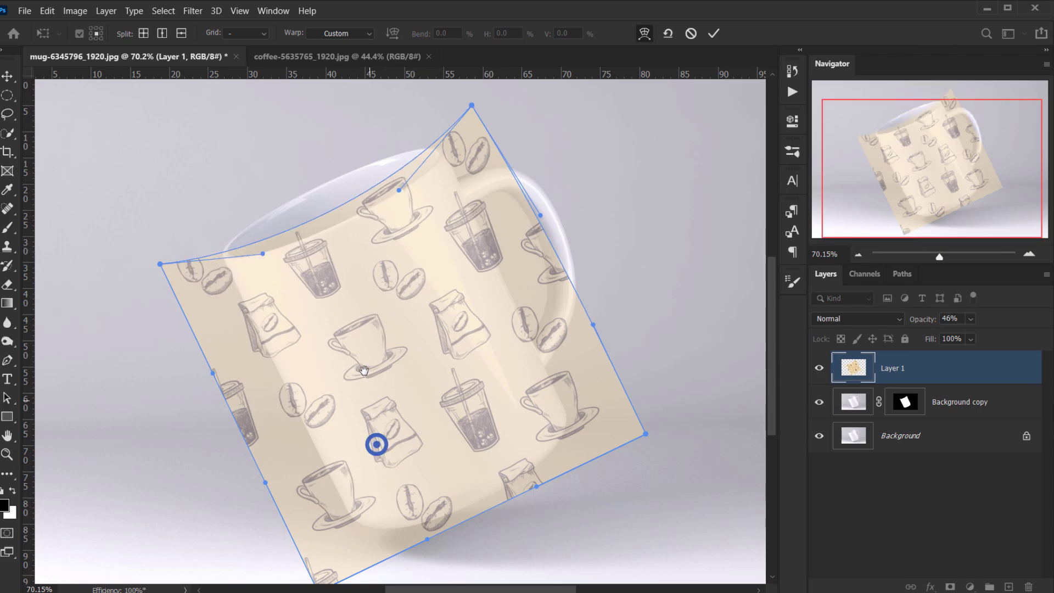
{"action": "left_click_drag", "start_coordinate": [377, 440], "coordinate": [363, 355]}
{"action": "left_click_drag", "start_coordinate": [306, 492], "coordinate": [292, 451]}
{"action": "left_click_drag", "start_coordinate": [630, 342], "coordinate": [575, 310]}
{"action": "left_click_drag", "start_coordinate": [467, 407], "coordinate": [468, 403]}
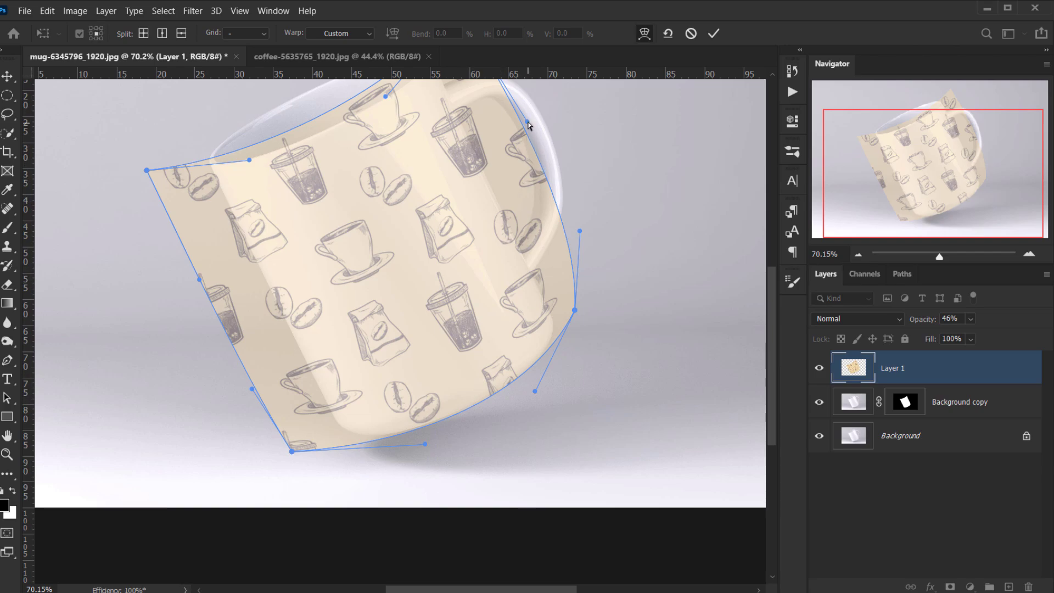
{"action": "left_click_drag", "start_coordinate": [527, 121], "coordinate": [483, 87]}
{"action": "scroll", "coordinate": [480, 324], "scroll_direction": "down", "scroll_amount": 2}
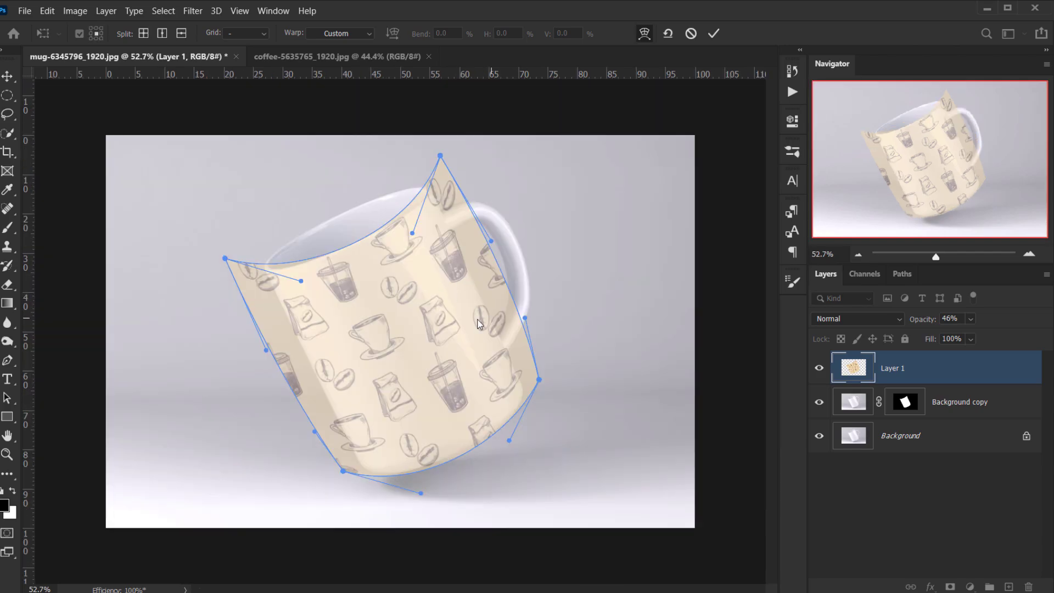
- Commit the warp and set Layer 1's opacity back to 100%
{"action": "left_click", "coordinate": [714, 34]}
{"action": "key", "text": "w"}
{"action": "scroll", "coordinate": [398, 276], "scroll_direction": "up", "scroll_amount": 3}
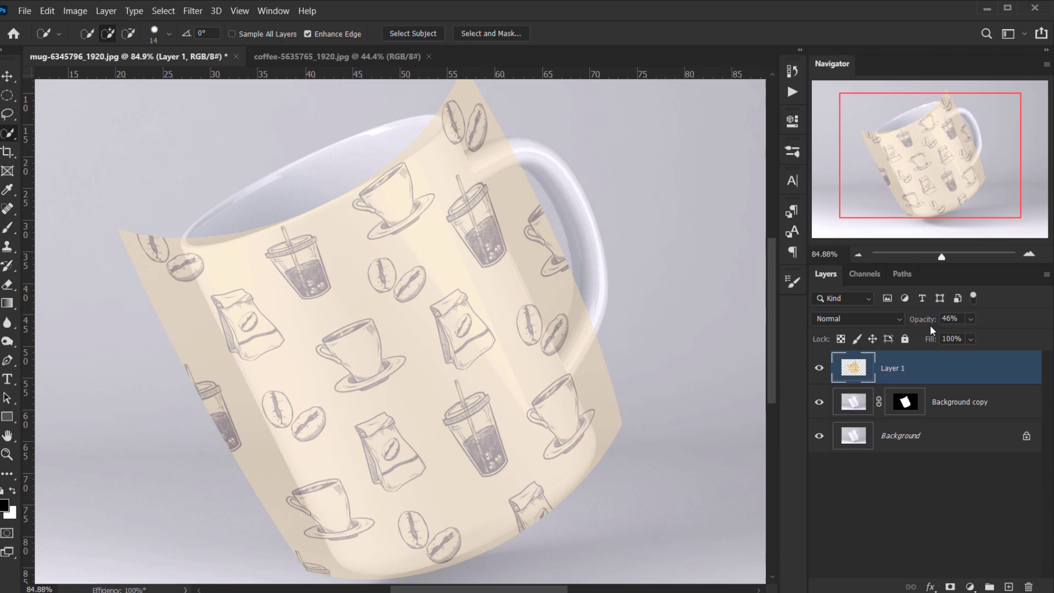
{"action": "left_click", "coordinate": [921, 320]}
{"action": "type", "text": "100"}
{"action": "key", "text": "Return"}
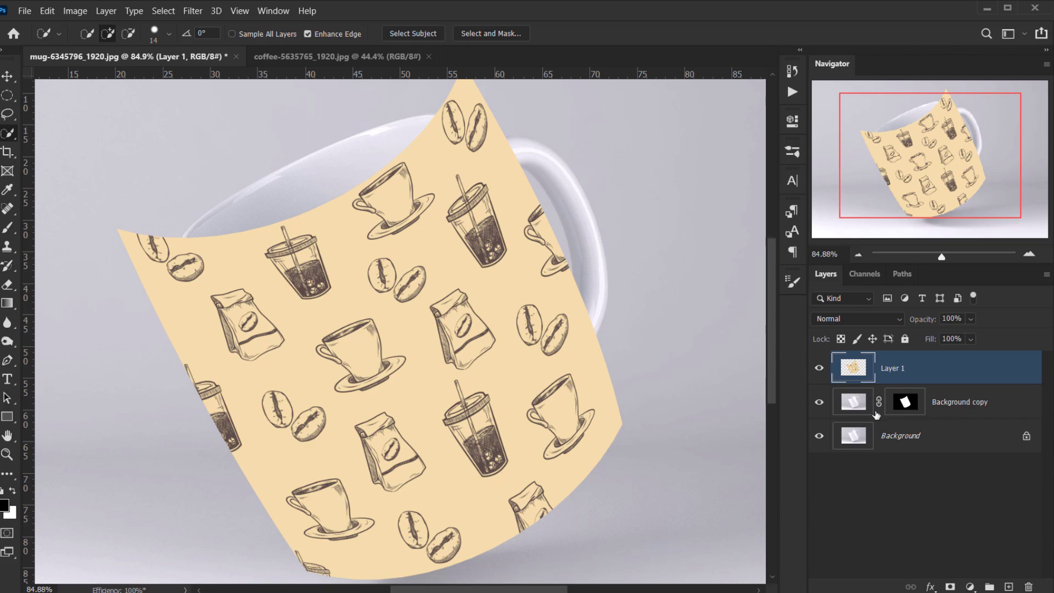
- Clip Layer 1 to the mug layer below and set its blend mode to Multiply
{"action": "right_click", "coordinate": [961, 371]}
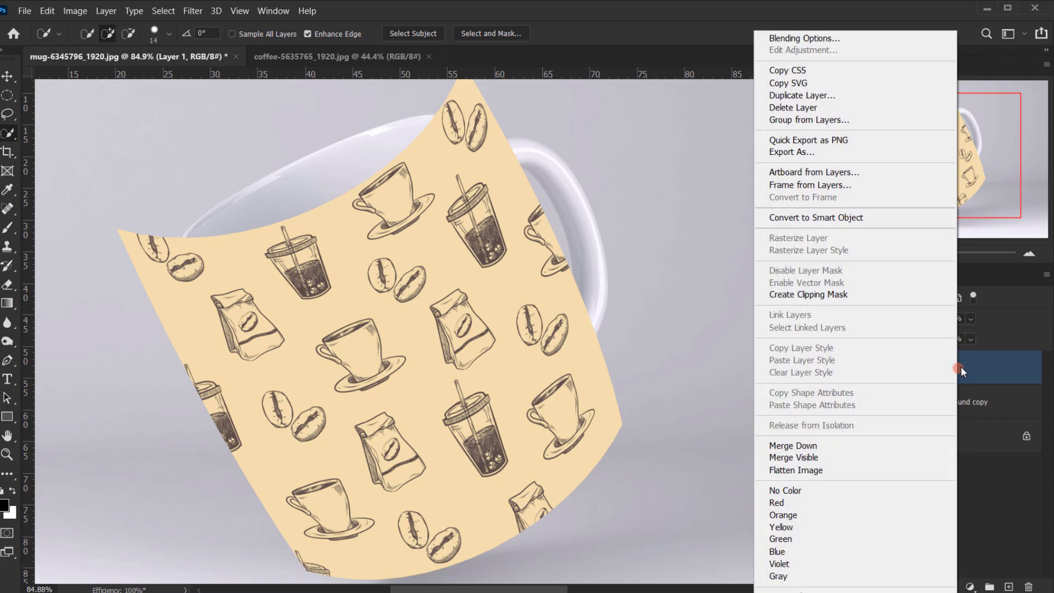
{"action": "left_click", "coordinate": [822, 294]}
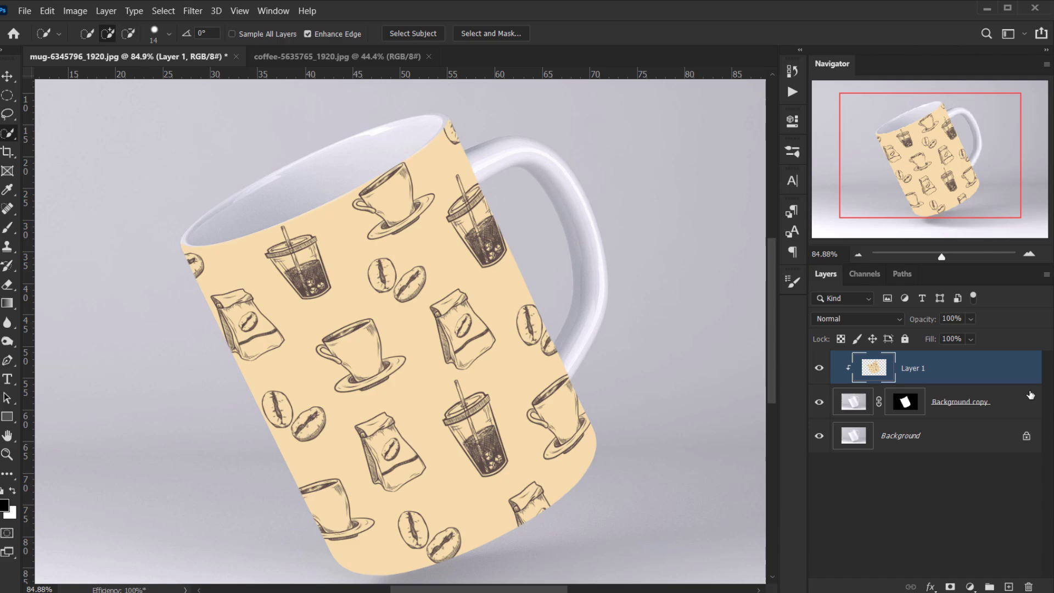
{"action": "left_click", "coordinate": [866, 319]}
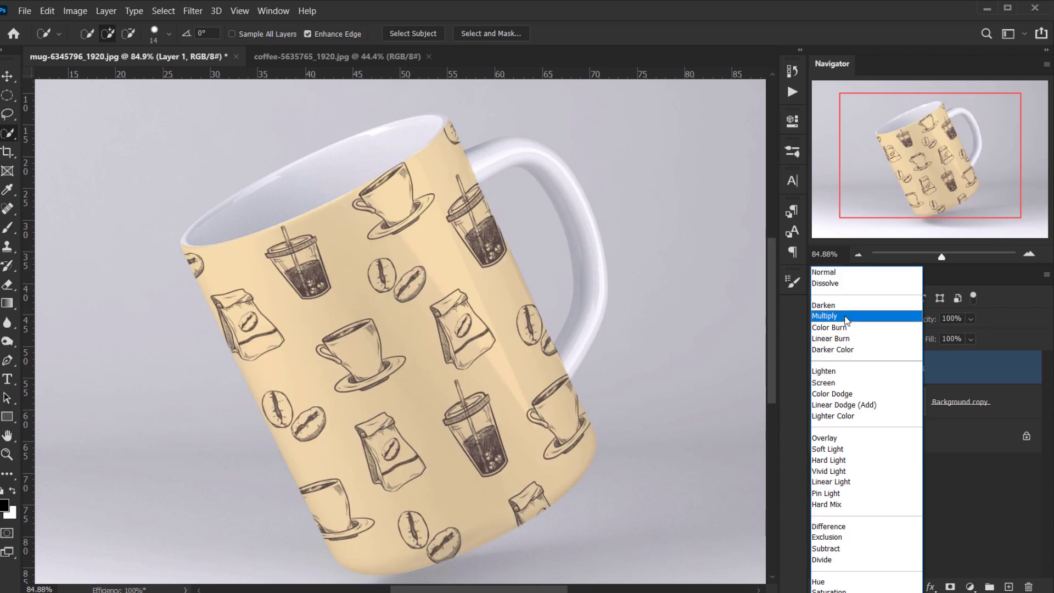
{"action": "left_click", "coordinate": [846, 320]}
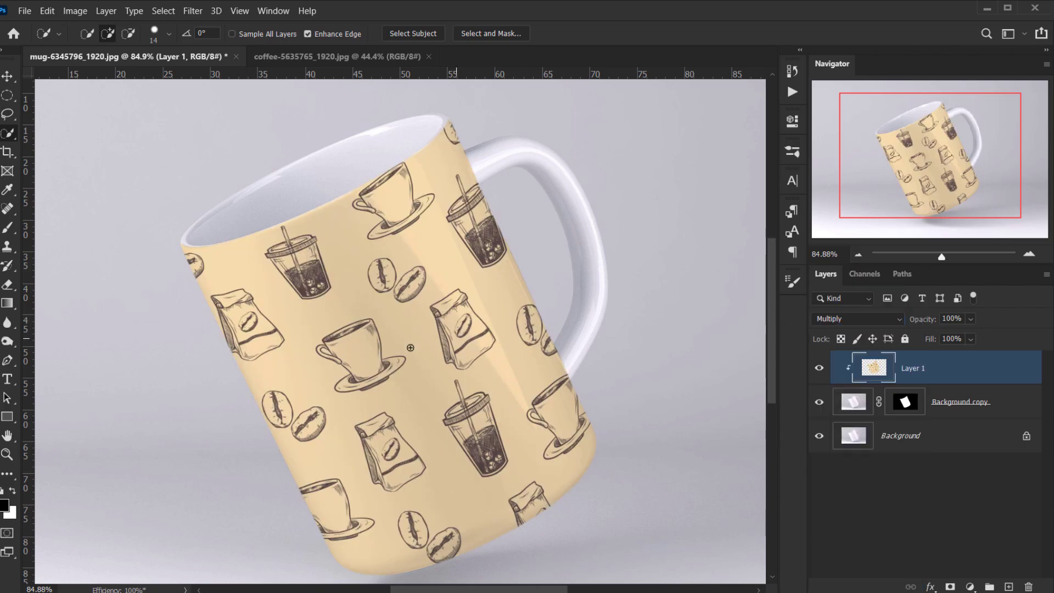
{"action": "scroll", "coordinate": [410, 347], "scroll_direction": "down", "scroll_amount": 3}
{"action": "scroll", "coordinate": [416, 416], "scroll_direction": "up", "scroll_amount": 4}
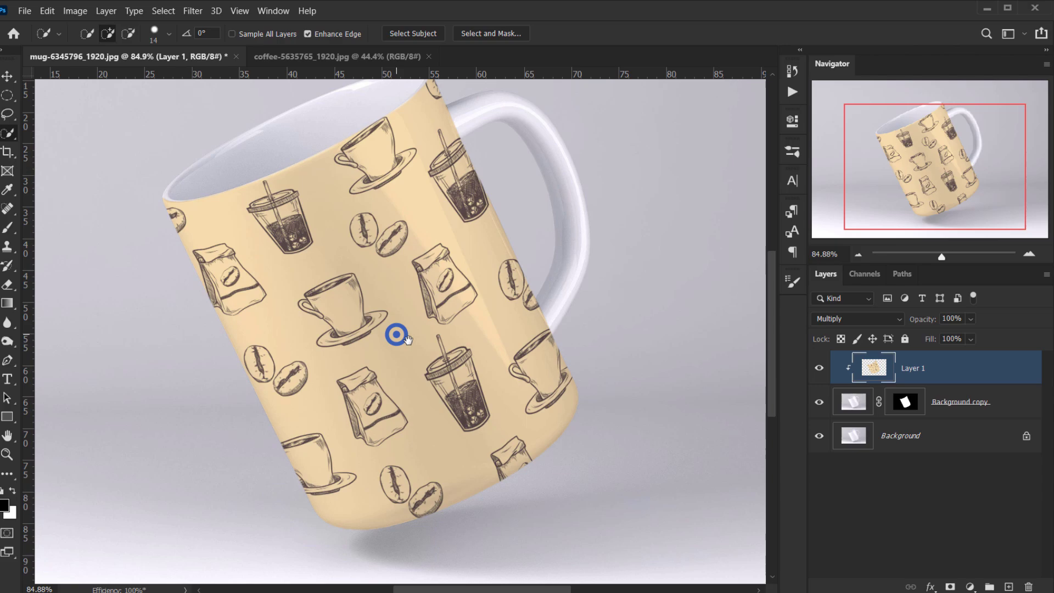
{"action": "scroll", "coordinate": [407, 275], "scroll_direction": "down", "scroll_amount": 2}
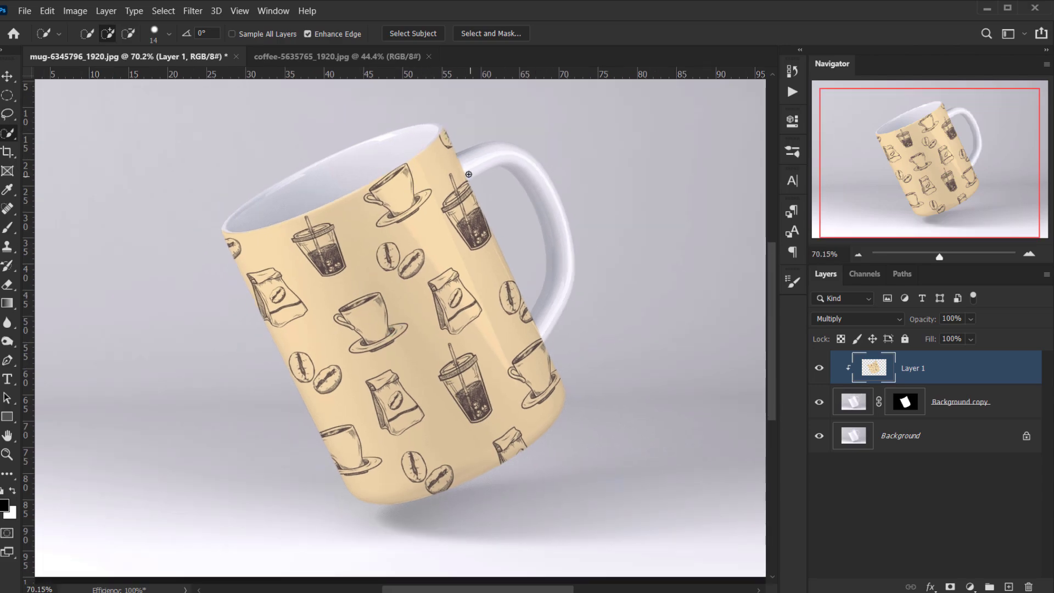
{"action": "scroll", "coordinate": [468, 174], "scroll_direction": "down", "scroll_amount": 2}
{"action": "scroll", "coordinate": [392, 312], "scroll_direction": "up", "scroll_amount": 2}
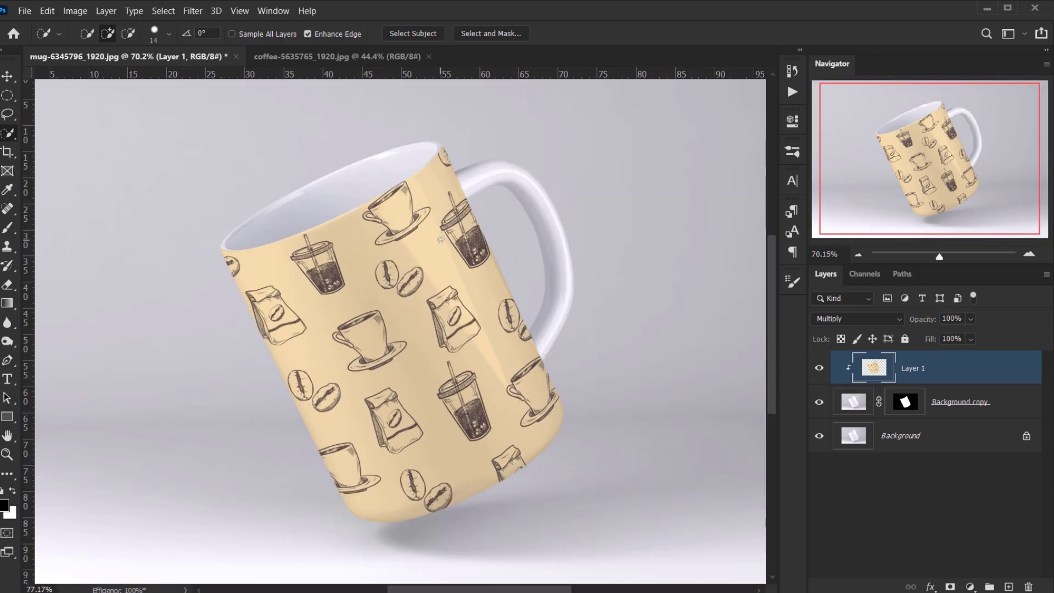
{"action": "scroll", "coordinate": [441, 239], "scroll_direction": "up", "scroll_amount": 3}
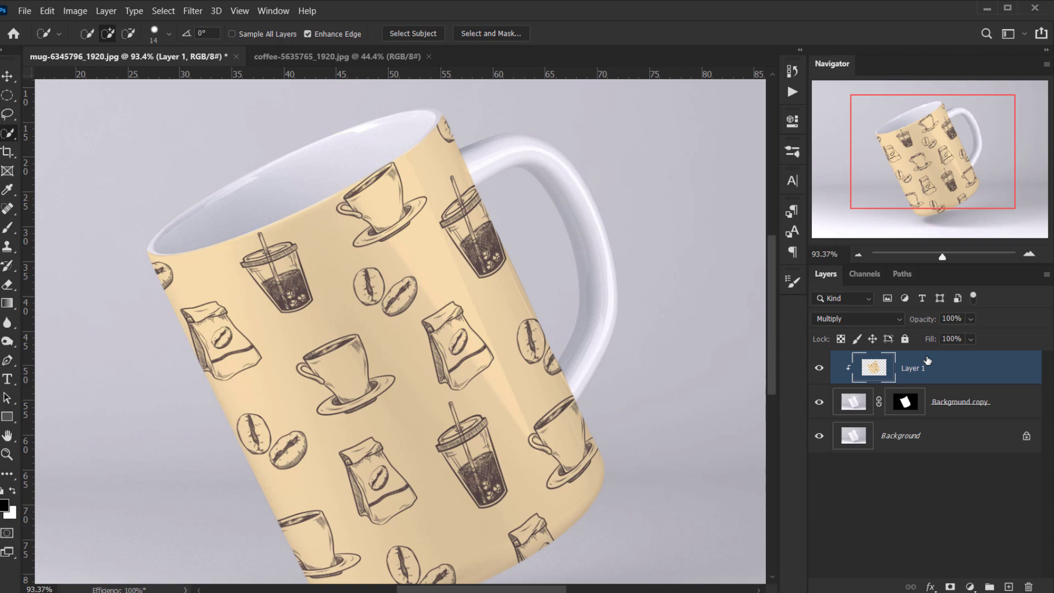
- In Layer 1's Blending Options, split the Underlying Layer Blend If sliders to 0/27 and 235/255
{"action": "left_click", "coordinate": [929, 586]}
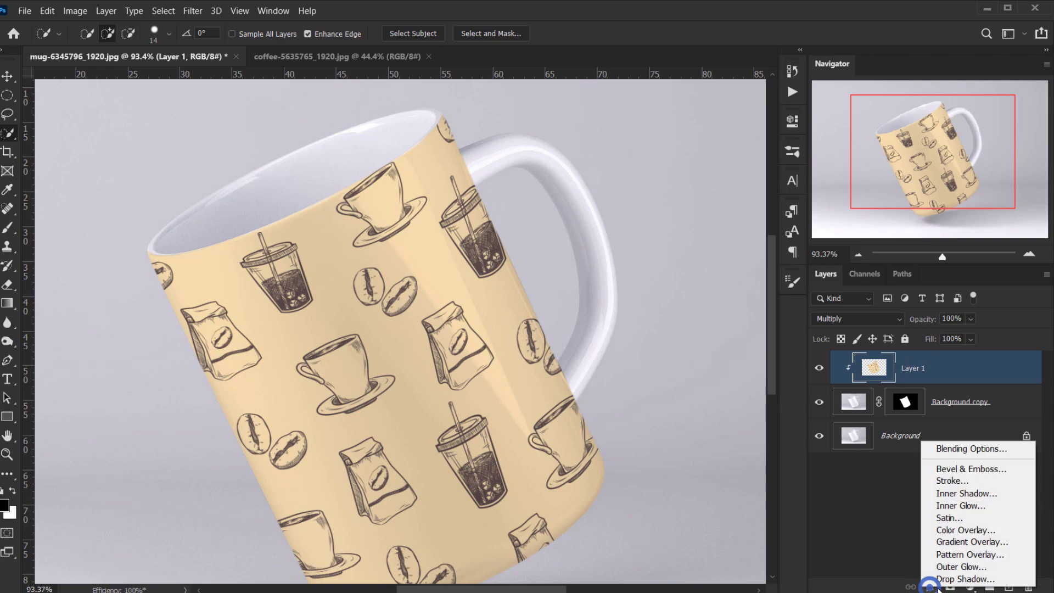
{"action": "left_click", "coordinate": [950, 448]}
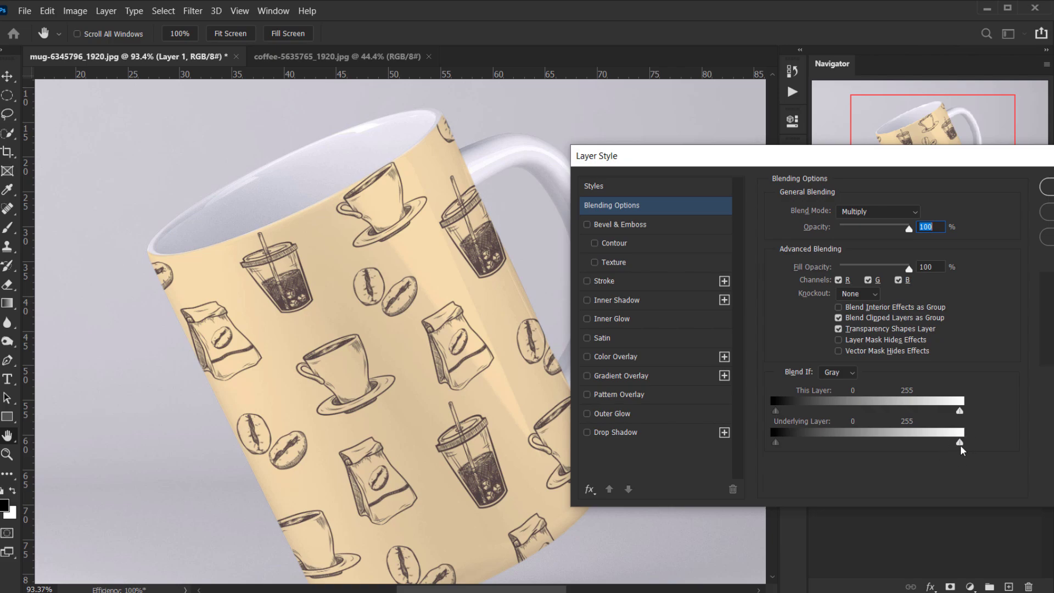
{"action": "left_click_drag", "start_coordinate": [959, 443], "coordinate": [942, 446]}
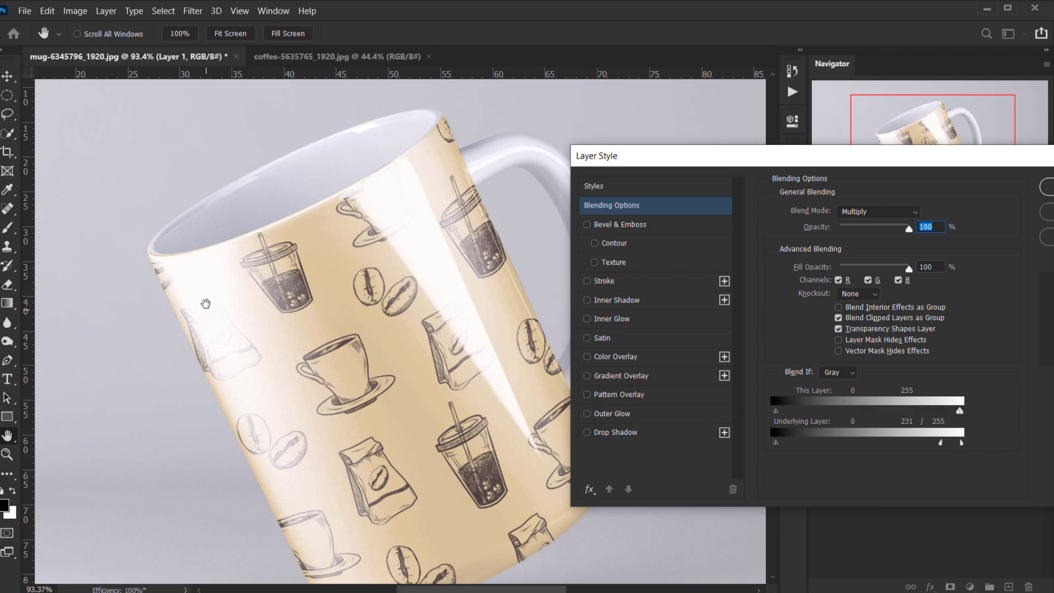
{"action": "left_click_drag", "start_coordinate": [939, 445], "coordinate": [950, 432]}
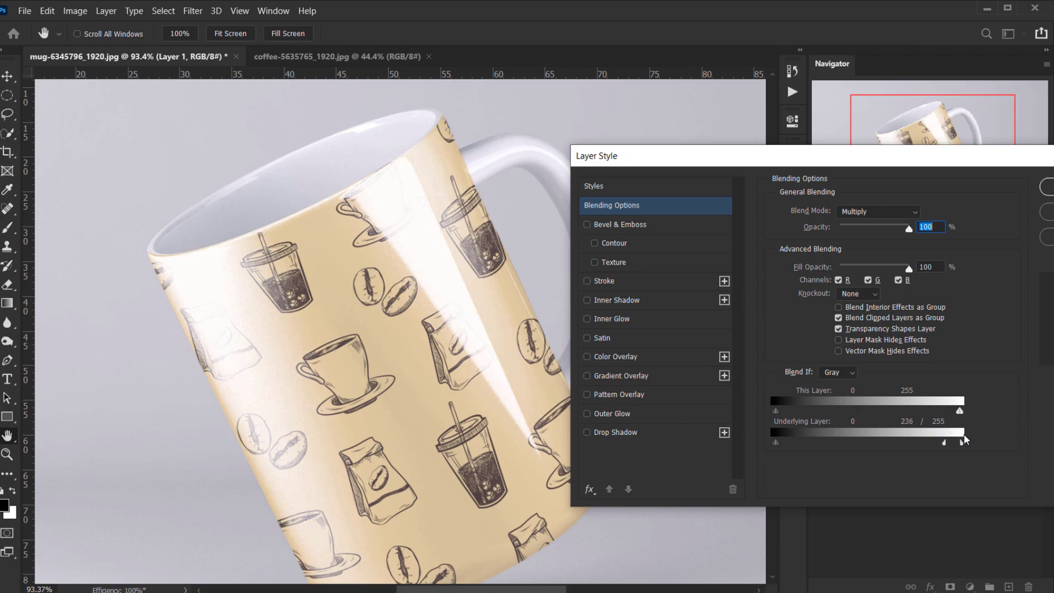
{"action": "left_click_drag", "start_coordinate": [782, 448], "coordinate": [801, 447]}
{"action": "left_click_drag", "start_coordinate": [945, 444], "coordinate": [948, 444]}
{"action": "left_click_drag", "start_coordinate": [950, 153], "coordinate": [909, 156]}
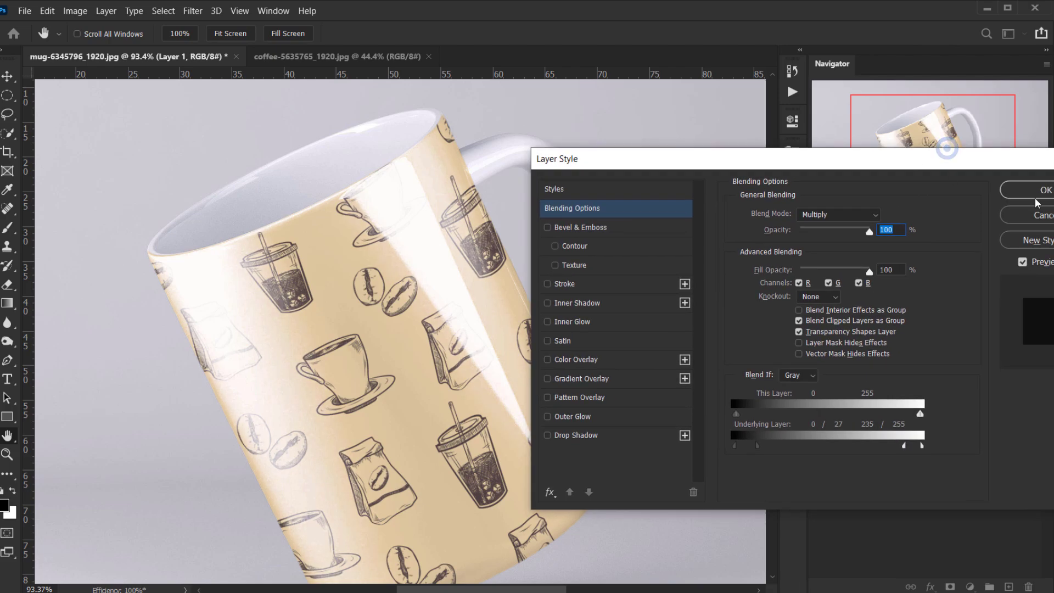
{"action": "left_click", "coordinate": [1029, 189]}
{"action": "key", "text": "ctrl+0"}
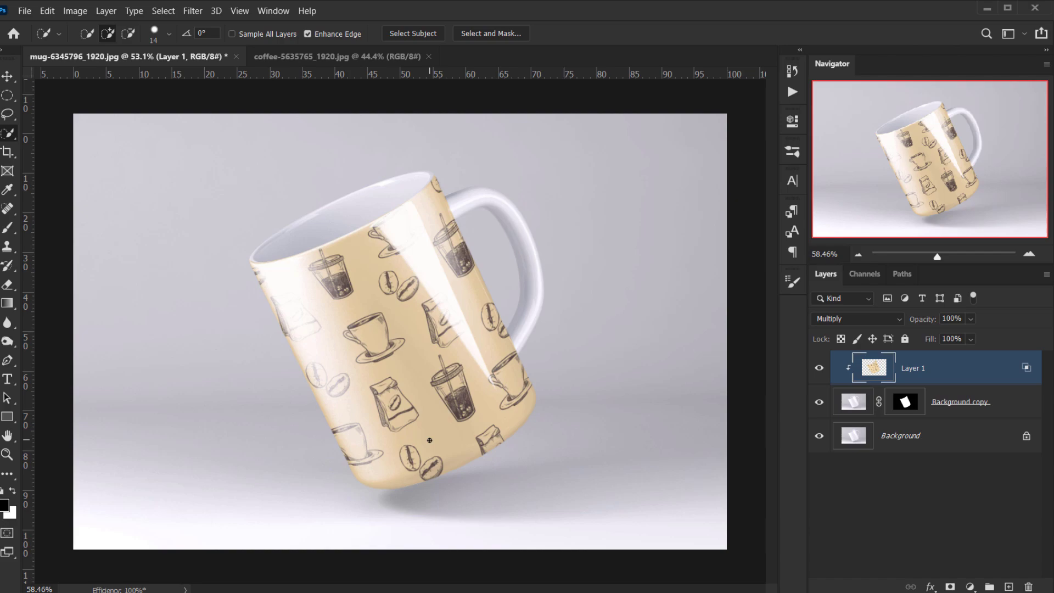
{"action": "scroll", "coordinate": [430, 440], "scroll_direction": "up", "scroll_amount": 3}
{"action": "left_click_drag", "start_coordinate": [405, 311], "coordinate": [403, 444]}
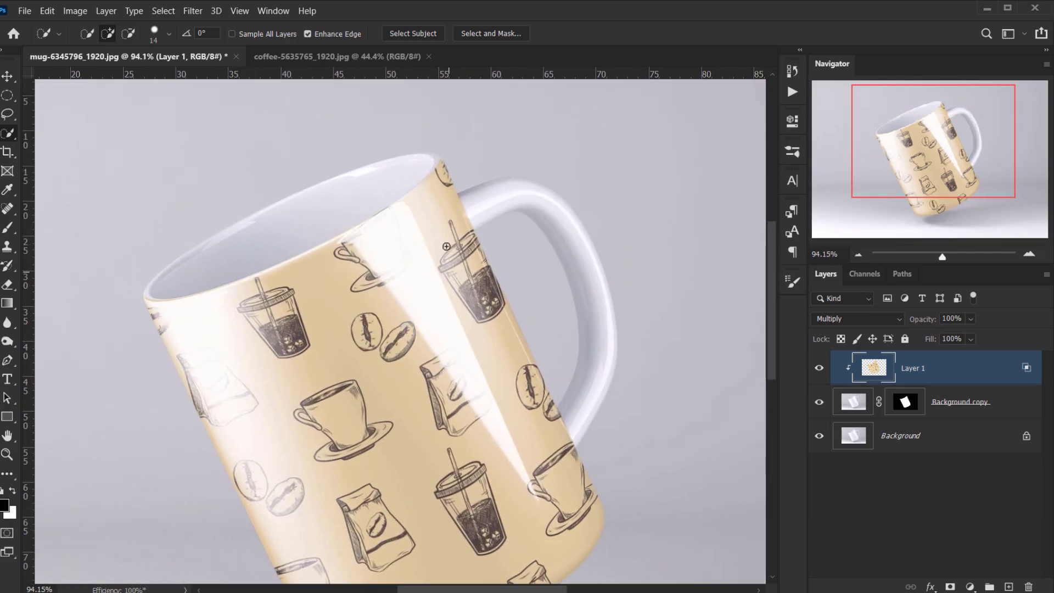
{"action": "scroll", "coordinate": [321, 201], "scroll_direction": "up", "scroll_amount": 3}
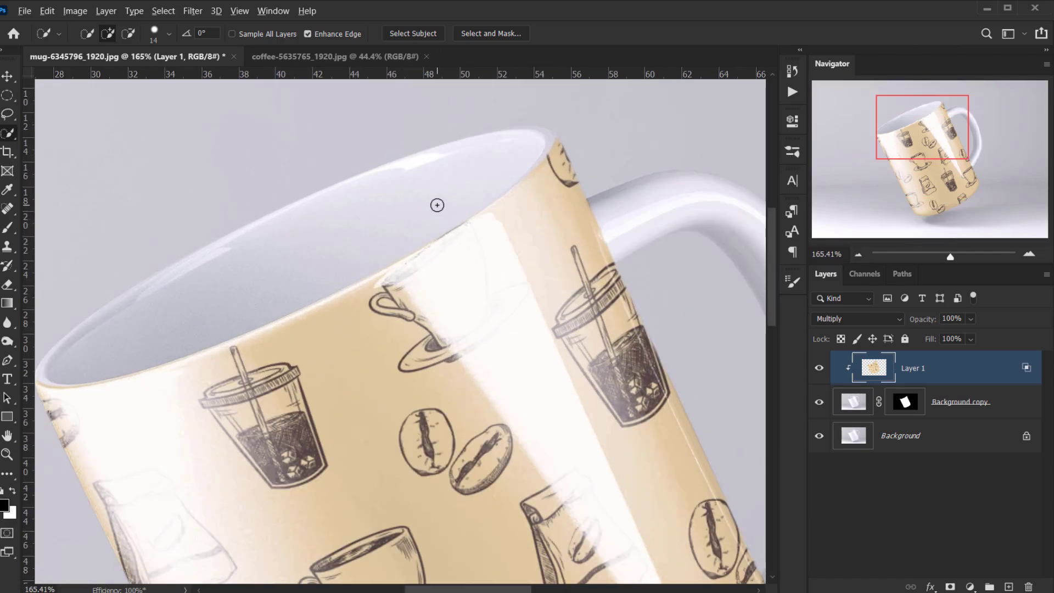
{"action": "scroll", "coordinate": [440, 203], "scroll_direction": "left", "scroll_amount": 3}
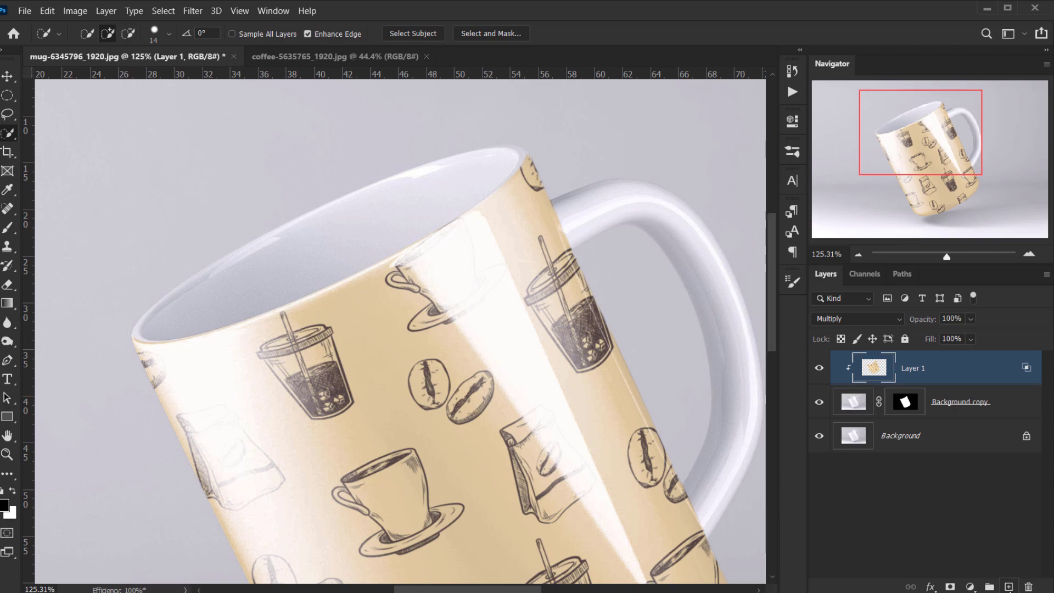
- Add an empty Layer 2 and draw an elliptical selection across the mug's opening
{"action": "left_click", "coordinate": [1009, 586]}
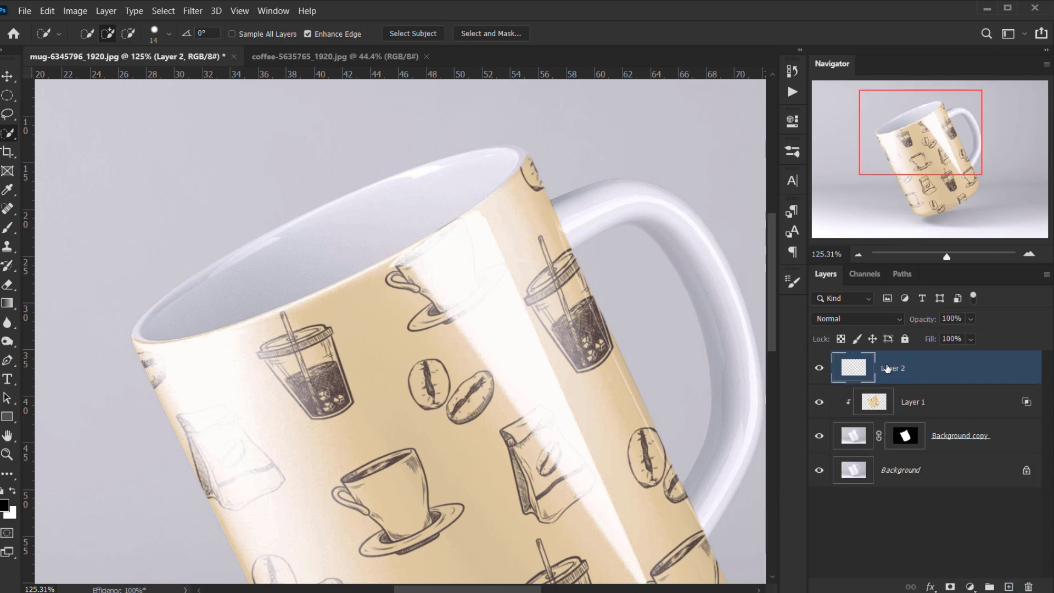
{"action": "right_click", "coordinate": [7, 96]}
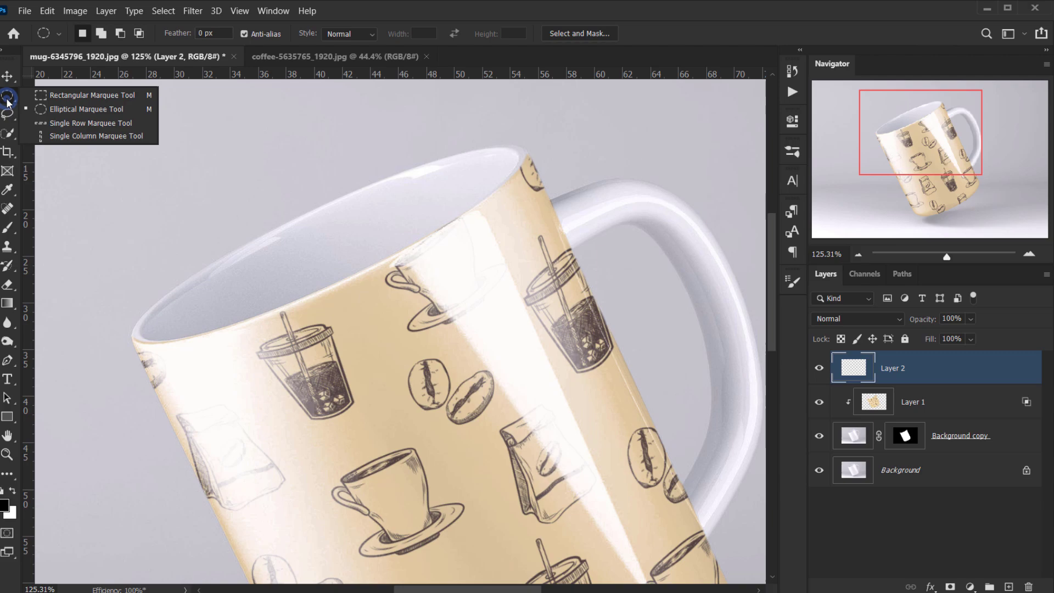
{"action": "left_click", "coordinate": [69, 110]}
{"action": "left_click_drag", "start_coordinate": [230, 285], "coordinate": [598, 342]}
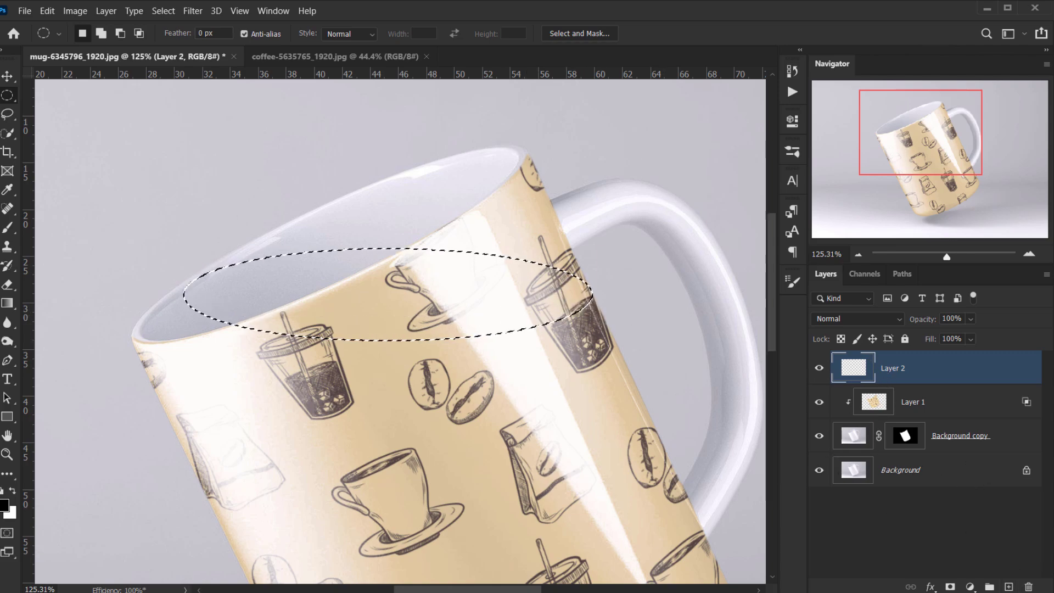
- Set the foreground colour to orange, hex ea9720, in the Color Picker
{"action": "left_click", "coordinate": [4, 504]}
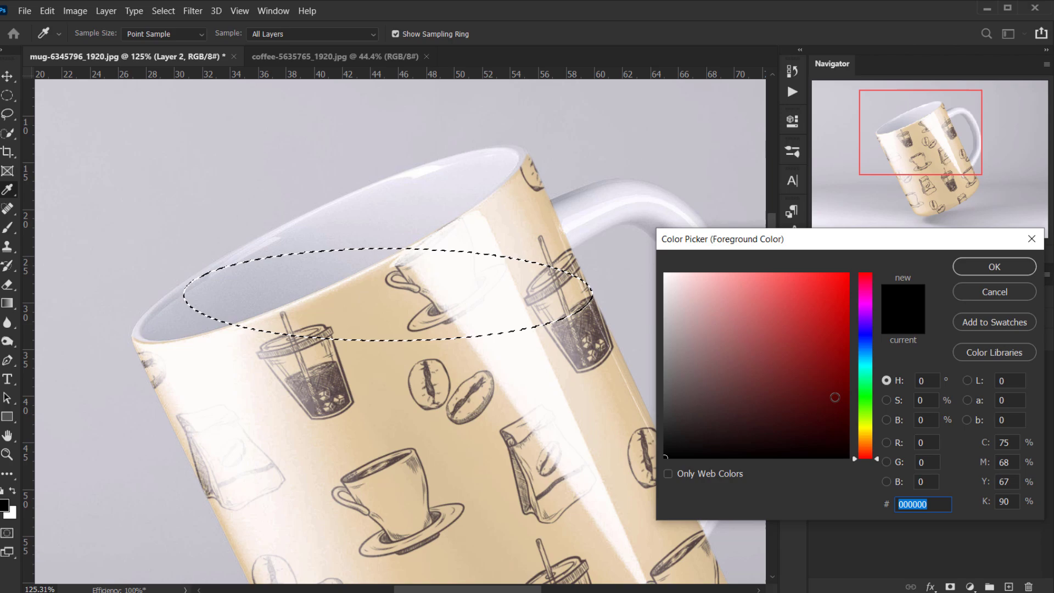
{"action": "left_click_drag", "start_coordinate": [868, 403], "coordinate": [867, 430]}
{"action": "left_click", "coordinate": [603, 398]}
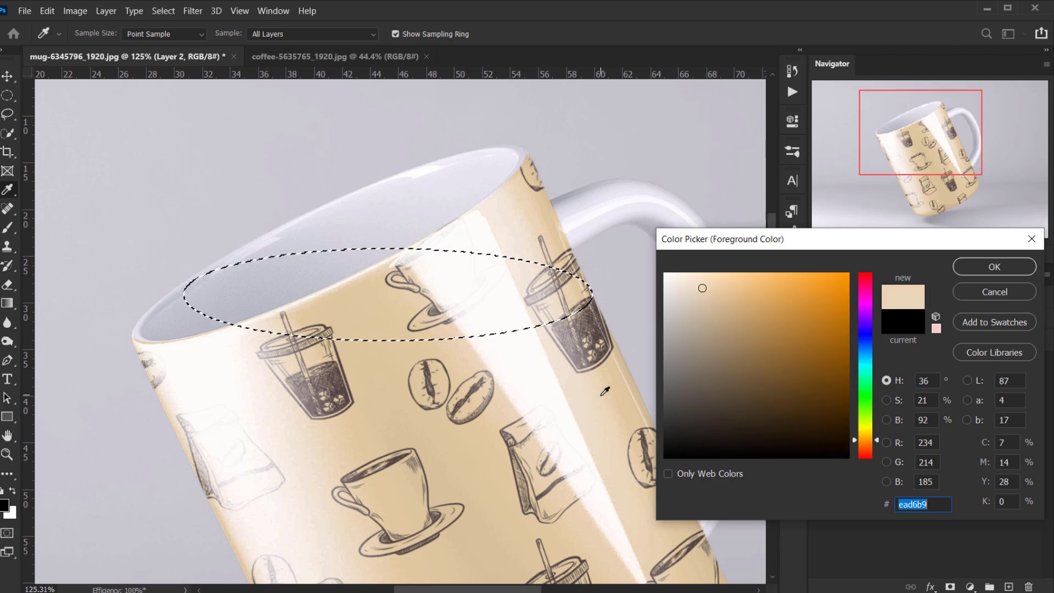
{"action": "left_click", "coordinate": [599, 396]}
{"action": "left_click", "coordinate": [771, 291]}
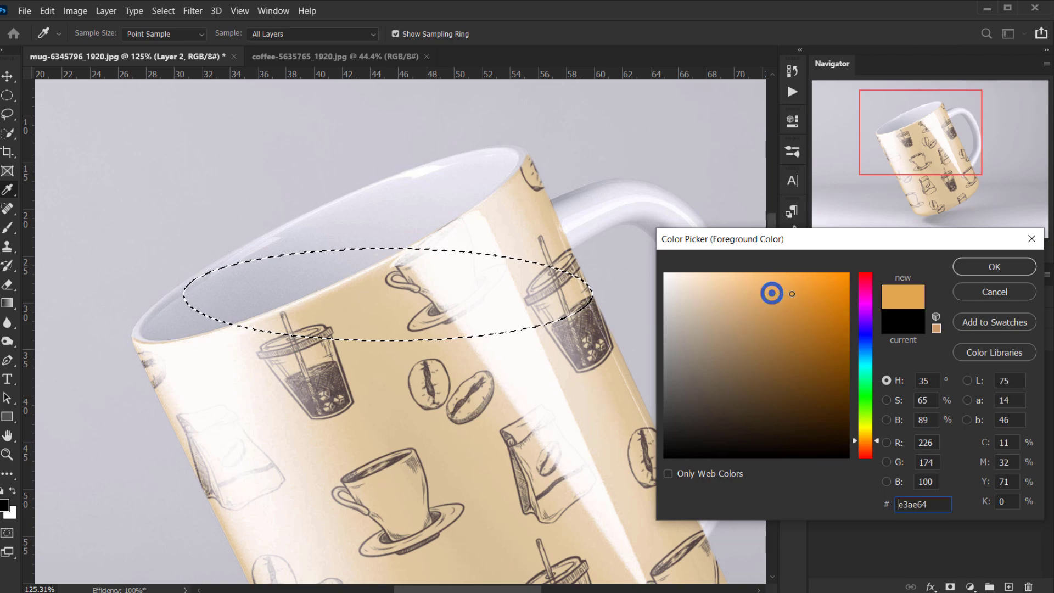
{"action": "left_click", "coordinate": [840, 273]}
{"action": "left_click", "coordinate": [899, 504]}
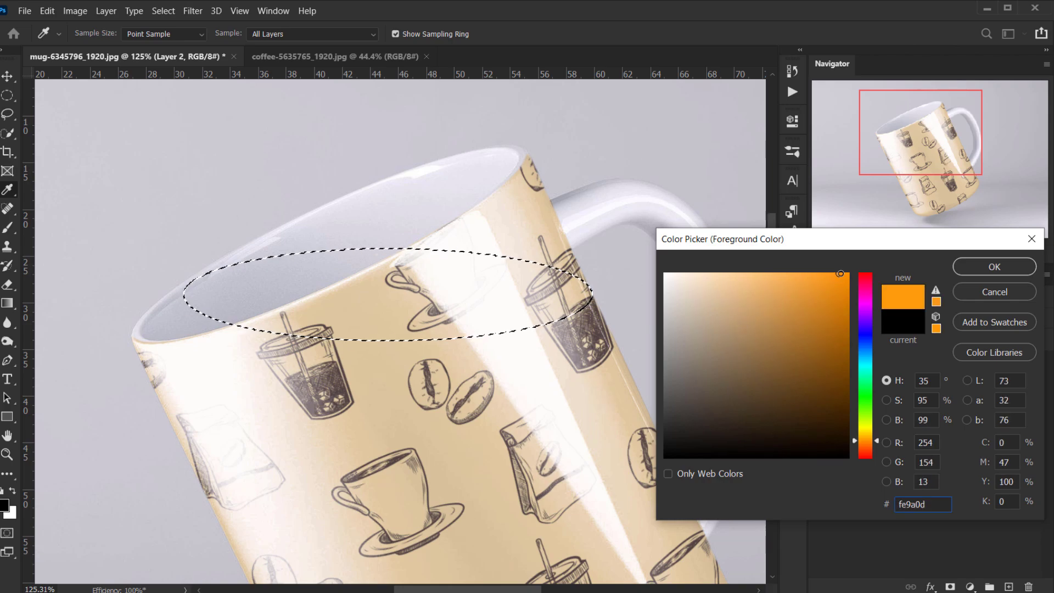
{"action": "type", "text": "ea9720"}
{"action": "left_click", "coordinate": [976, 268]}
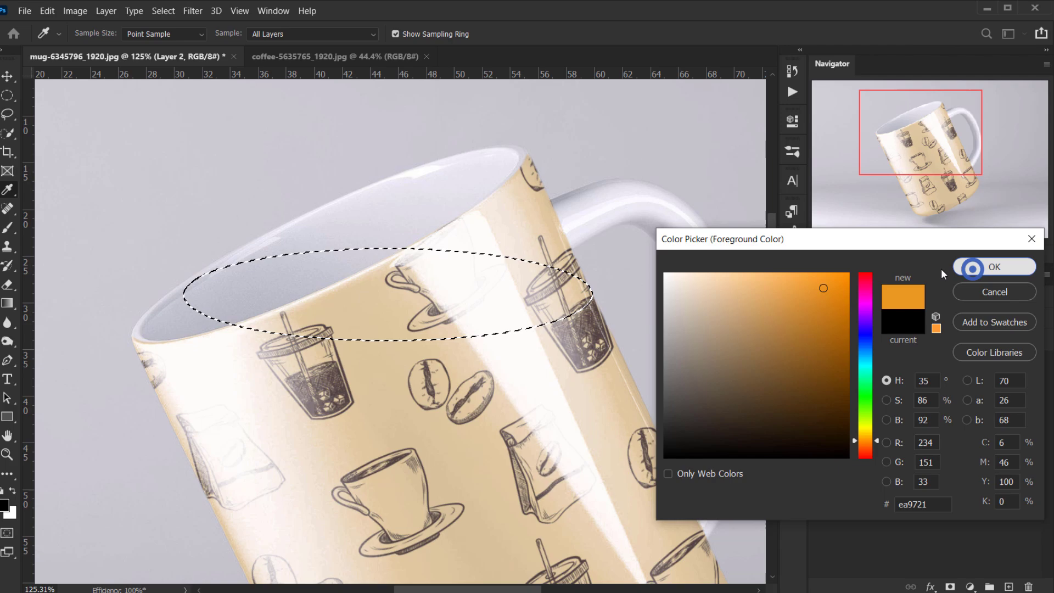
{"action": "key", "text": "m"}
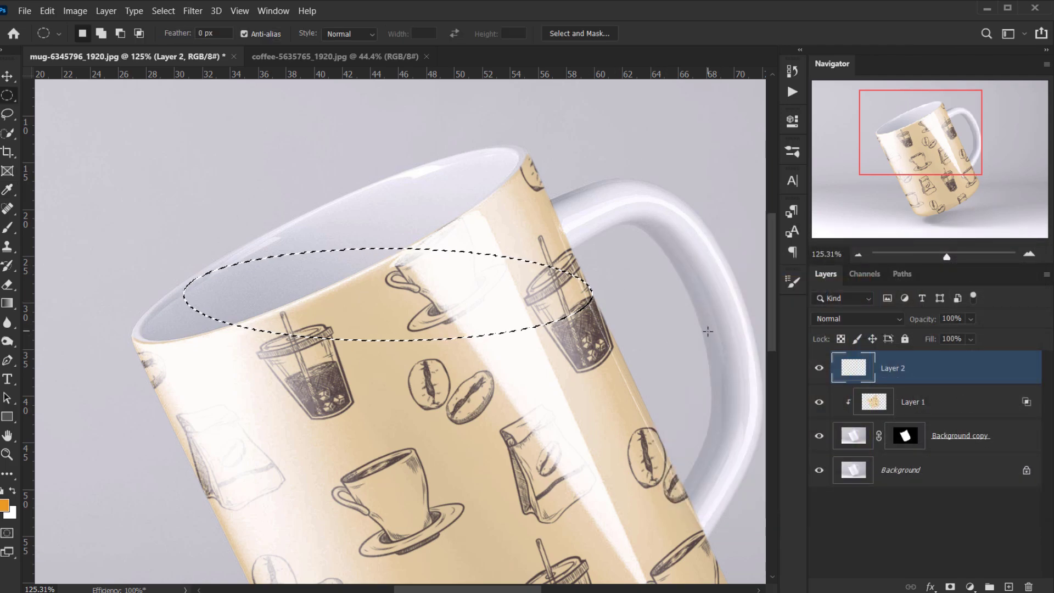
- Fill the elliptical selection on Layer 2 with orange using the Paint Bucket, then deselect
{"action": "left_click", "coordinate": [7, 303]}
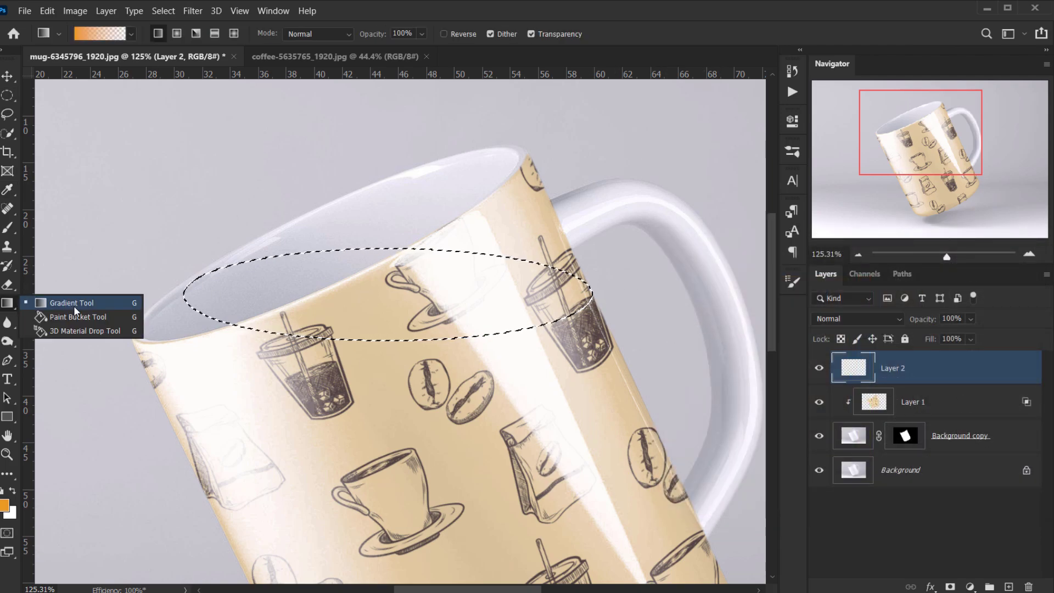
{"action": "left_click", "coordinate": [87, 317]}
{"action": "left_click", "coordinate": [371, 279]}
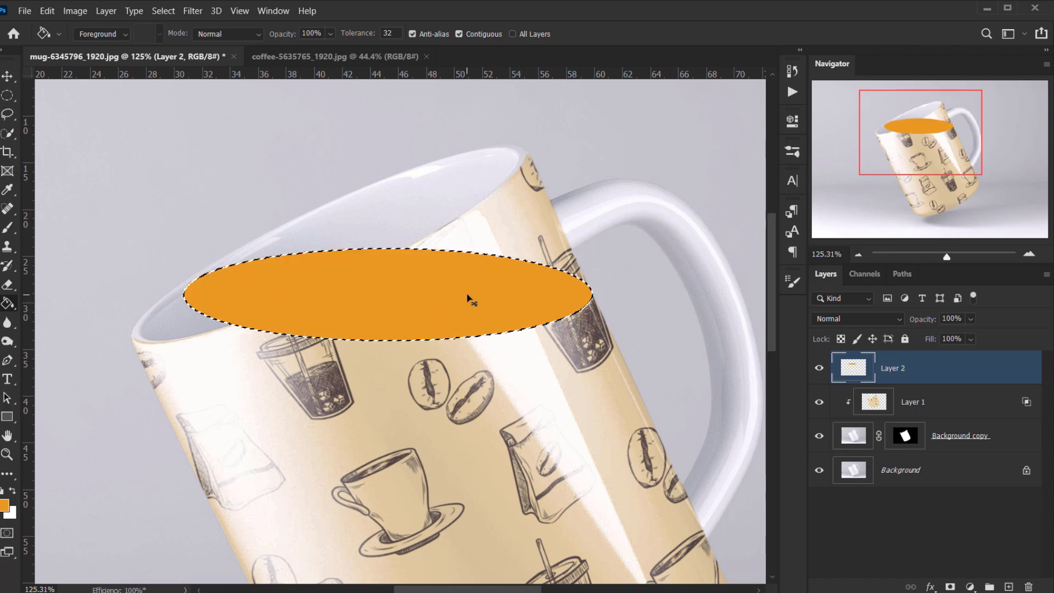
{"action": "key", "text": "ctrl+d"}
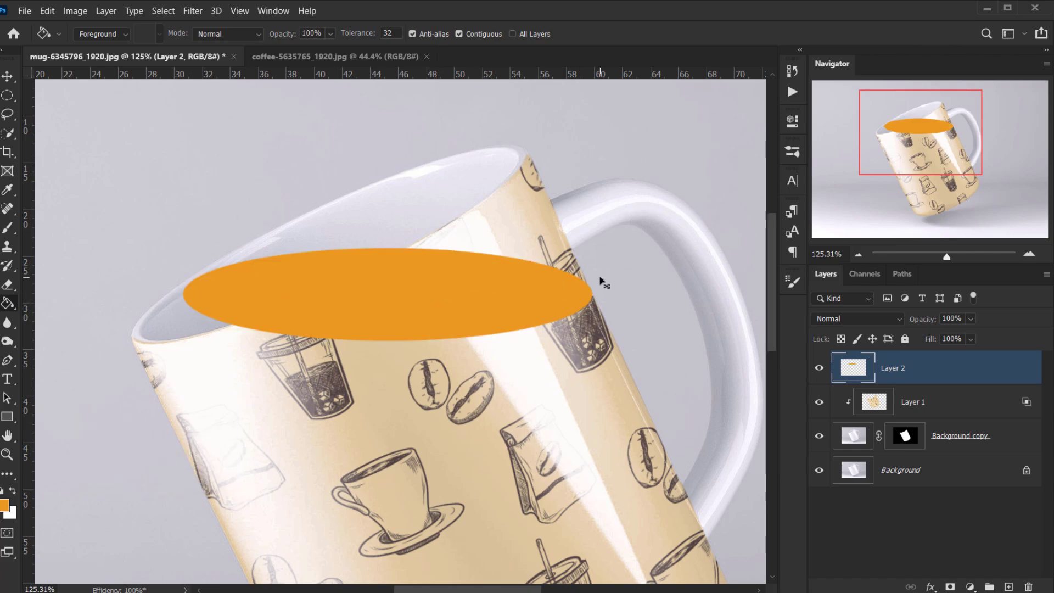
- Rotate the ellipse to about −17°, move and scale it onto the rim, and set opacity to 68%
{"action": "key", "text": "ctrl+t"}
{"action": "left_click_drag", "start_coordinate": [593, 207], "coordinate": [556, 164]}
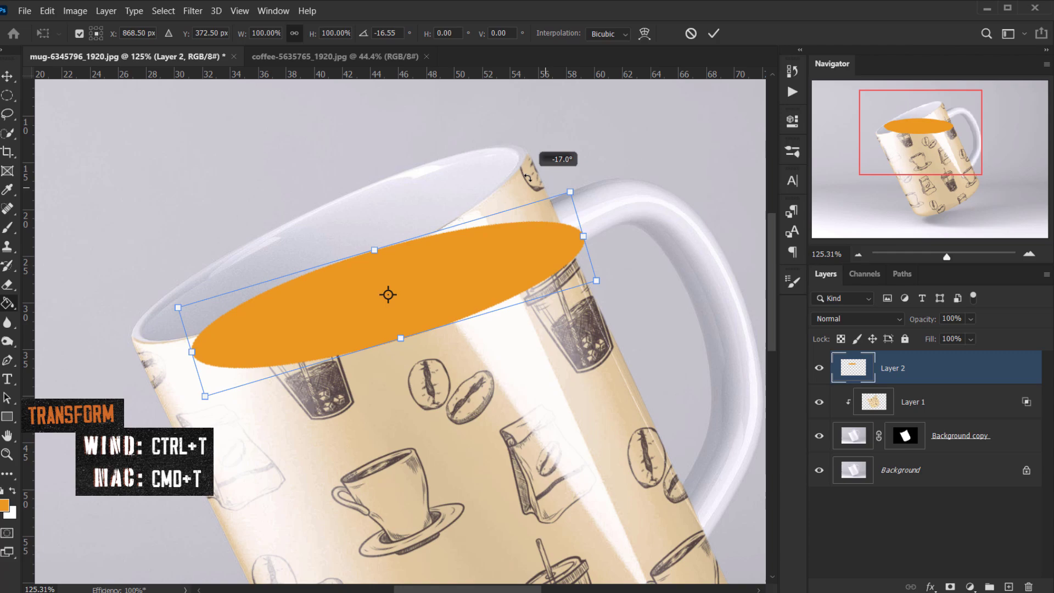
{"action": "left_click_drag", "start_coordinate": [504, 279], "coordinate": [448, 253]}
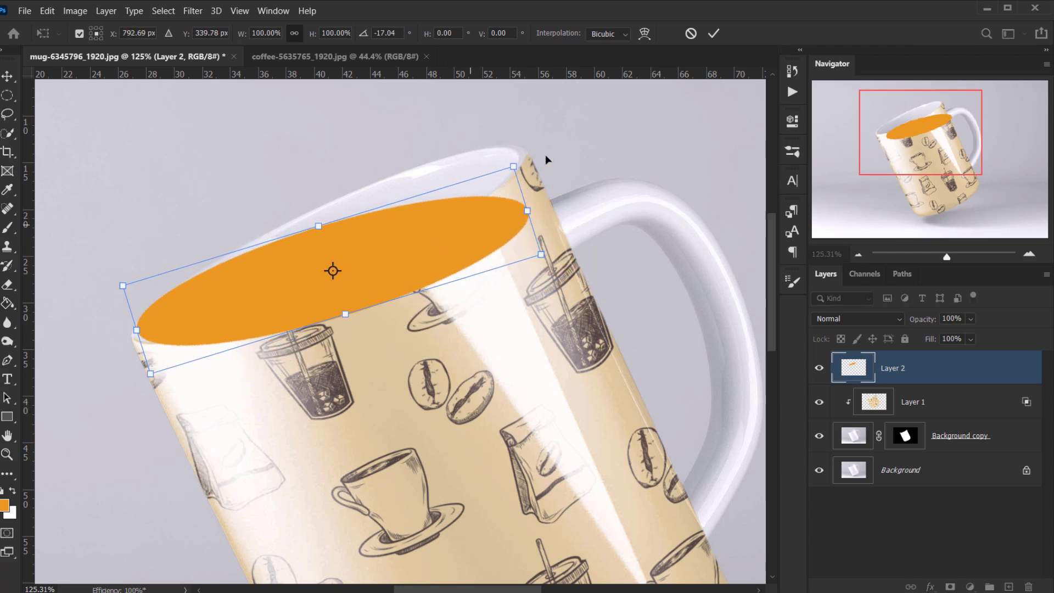
{"action": "left_click_drag", "start_coordinate": [546, 130], "coordinate": [512, 114]}
{"action": "left_click_drag", "start_coordinate": [518, 187], "coordinate": [453, 181]}
{"action": "key", "text": "6"}
{"action": "key", "text": "8"}
{"action": "scroll", "coordinate": [396, 306], "scroll_direction": "up", "scroll_amount": 2}
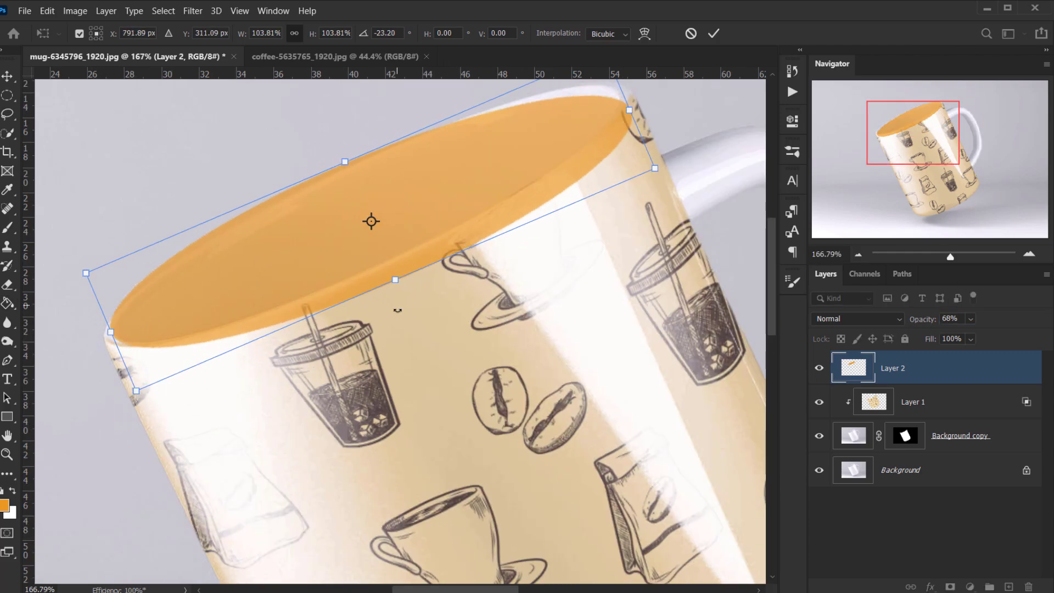
- Skew, flatten and widen the ellipse to fit the mug's rim opening, then commit
{"action": "left_click_drag", "start_coordinate": [500, 131], "coordinate": [460, 256]}
{"action": "left_click_drag", "start_coordinate": [588, 232], "coordinate": [565, 236]}
{"action": "left_click_drag", "start_coordinate": [104, 483], "coordinate": [99, 454]}
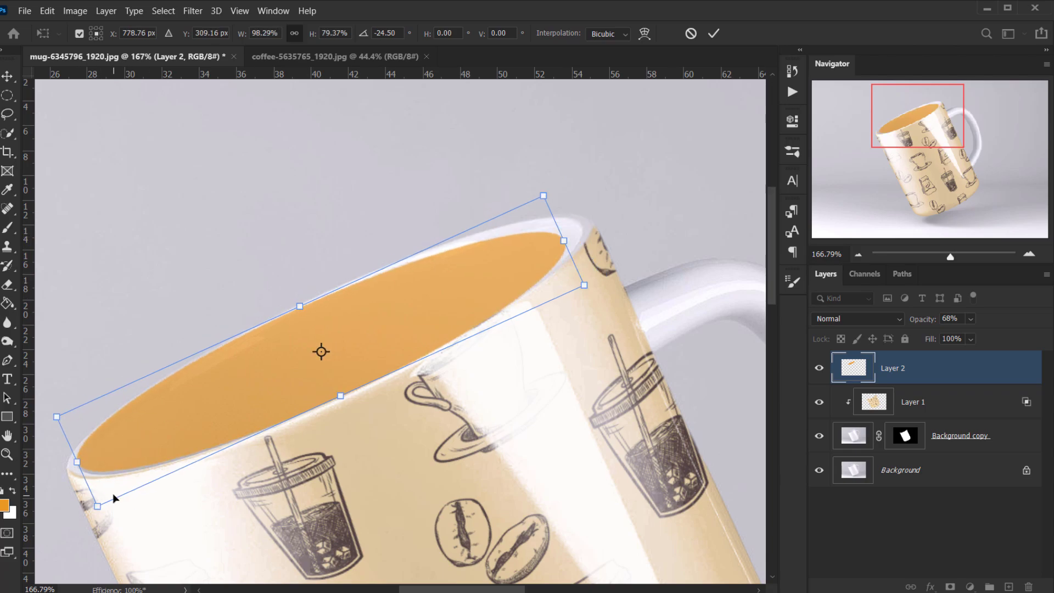
{"action": "left_click_drag", "start_coordinate": [579, 228], "coordinate": [582, 228]}
{"action": "left_click_drag", "start_coordinate": [560, 183], "coordinate": [561, 180]}
{"action": "left_click_drag", "start_coordinate": [57, 421], "coordinate": [64, 420]}
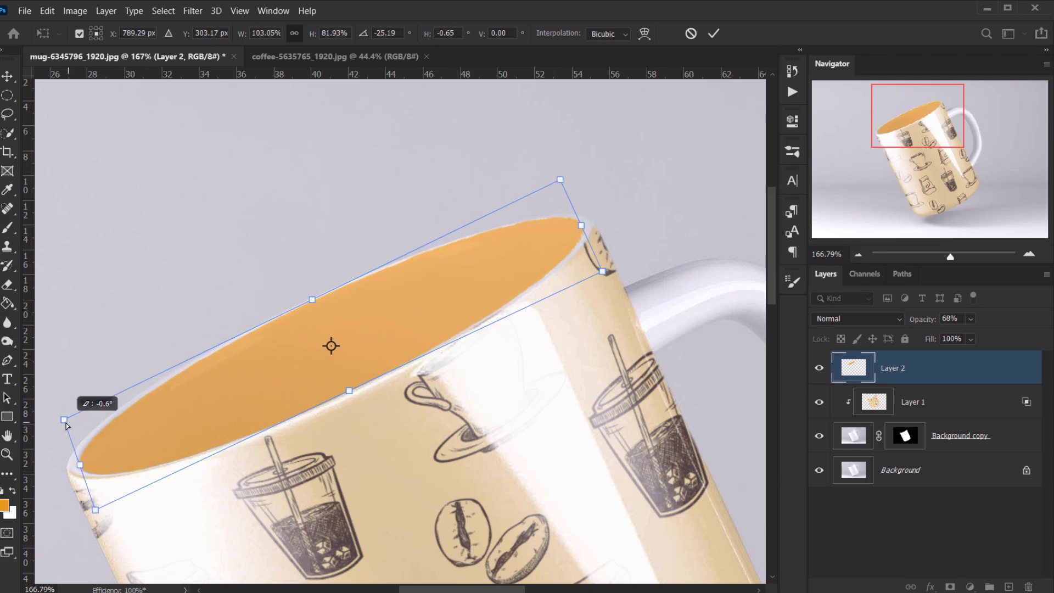
{"action": "left_click_drag", "start_coordinate": [561, 181], "coordinate": [562, 184]}
{"action": "left_click_drag", "start_coordinate": [582, 226], "coordinate": [585, 225]}
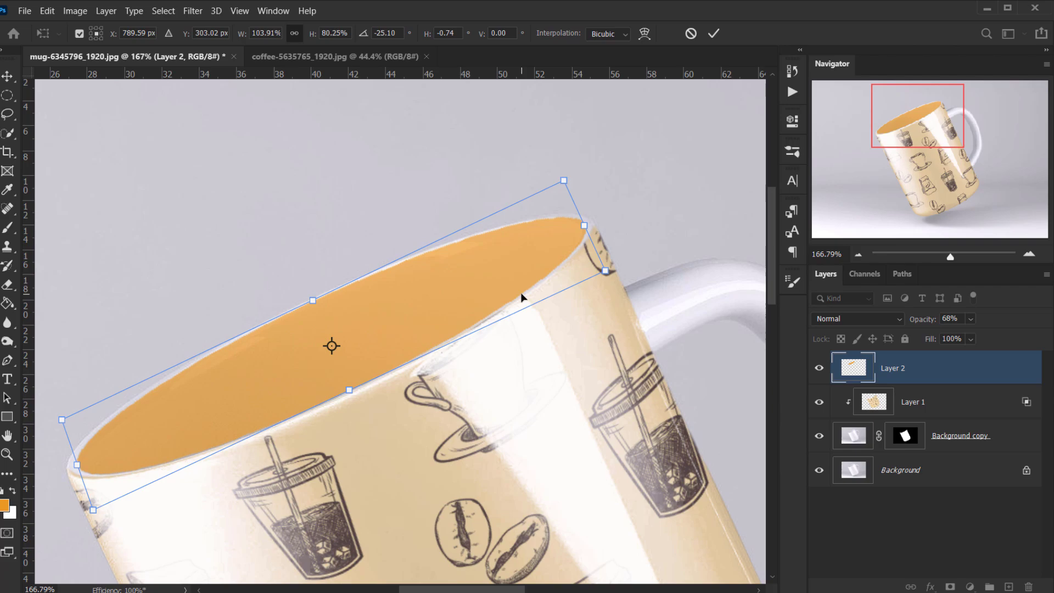
{"action": "key", "text": "Return"}
- Apply a 1.0-pixel Gaussian Blur to soften the orange ellipse on Layer 2
{"action": "key", "text": "g"}
{"action": "scroll", "coordinate": [165, 381], "scroll_direction": "down", "scroll_amount": 2}
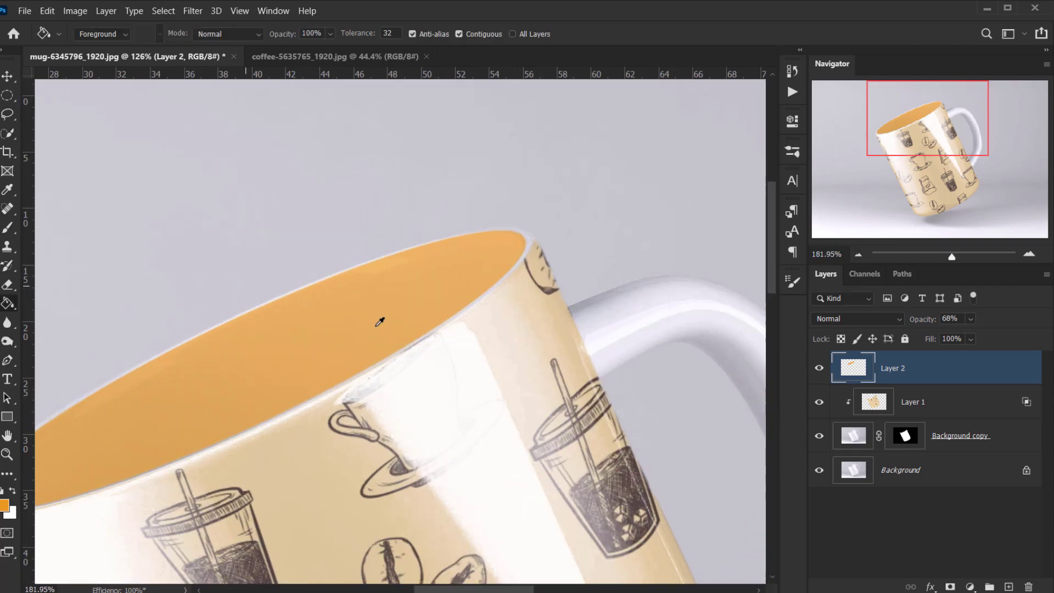
{"action": "scroll", "coordinate": [329, 340], "scroll_direction": "up", "scroll_amount": 1}
{"action": "scroll", "coordinate": [384, 308], "scroll_direction": "down", "scroll_amount": 2}
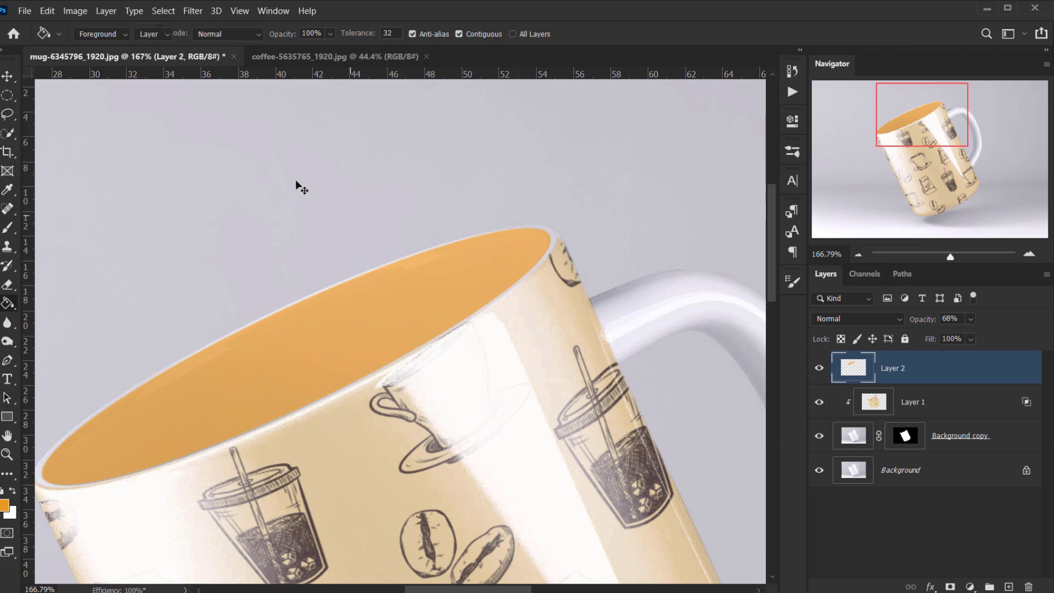
{"action": "key", "text": "v"}
{"action": "left_click", "coordinate": [193, 11]}
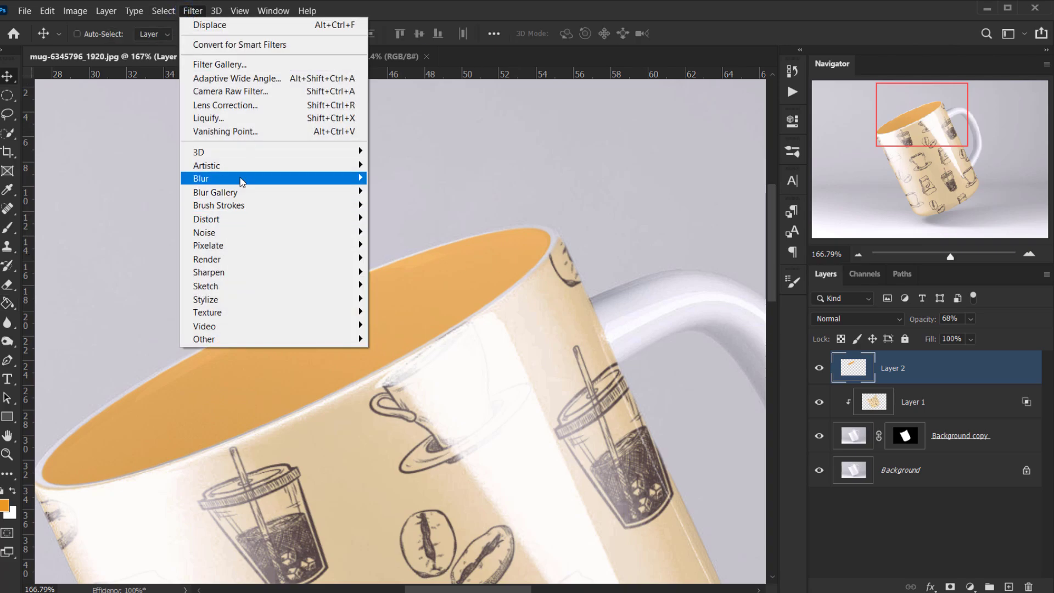
{"action": "mouse_move", "coordinate": [240, 181]}
{"action": "left_click", "coordinate": [422, 231]}
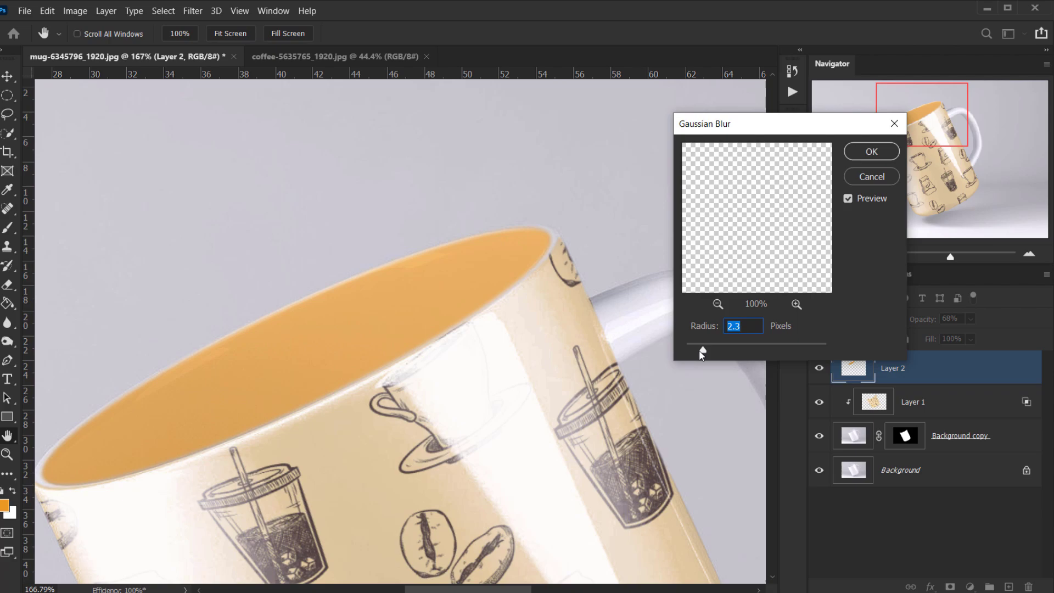
{"action": "left_click_drag", "start_coordinate": [700, 350], "coordinate": [694, 350]}
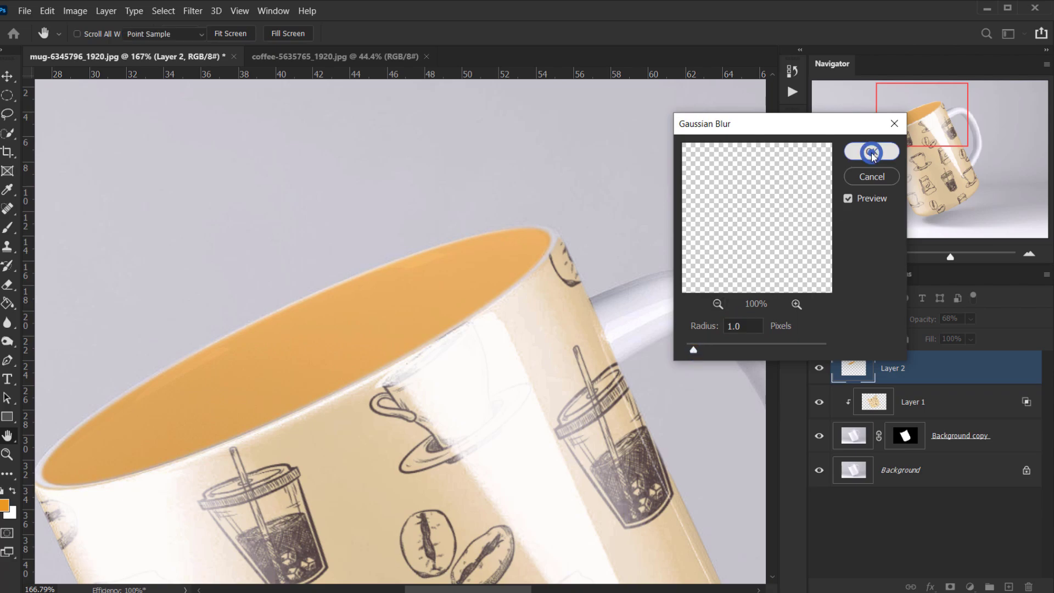
{"action": "left_click", "coordinate": [872, 151]}
{"action": "left_click", "coordinate": [868, 321]}
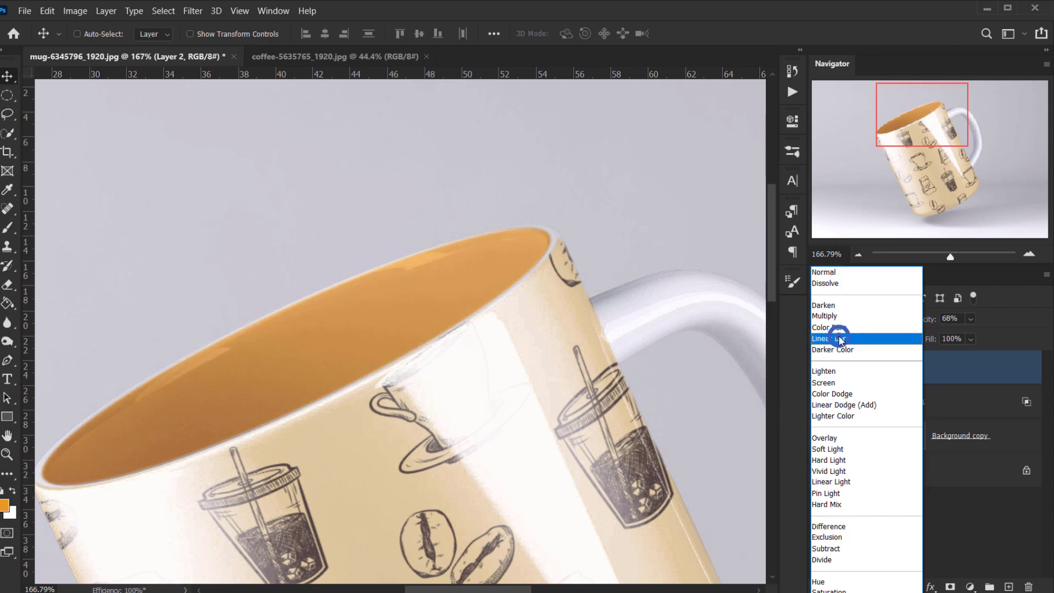
- Set Layer 2 to Linear Burn, compare it on and off, and settle its opacity near 81%
{"action": "left_click", "coordinate": [838, 336]}
{"action": "left_click_drag", "start_coordinate": [928, 325], "coordinate": [956, 324]}
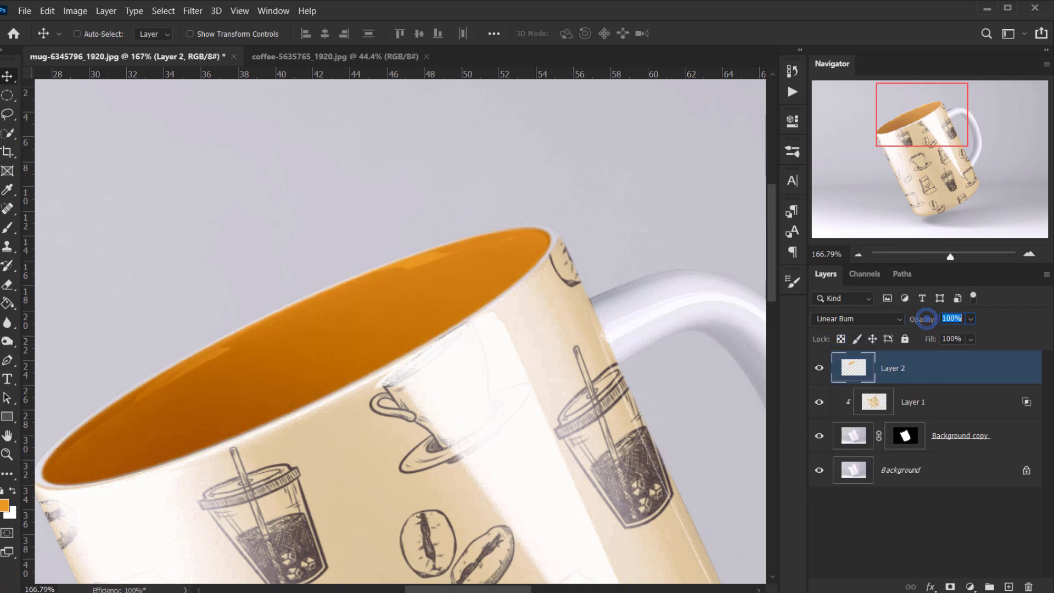
{"action": "scroll", "coordinate": [248, 363], "scroll_direction": "down", "scroll_amount": 2}
{"action": "scroll", "coordinate": [435, 358], "scroll_direction": "down", "scroll_amount": 2}
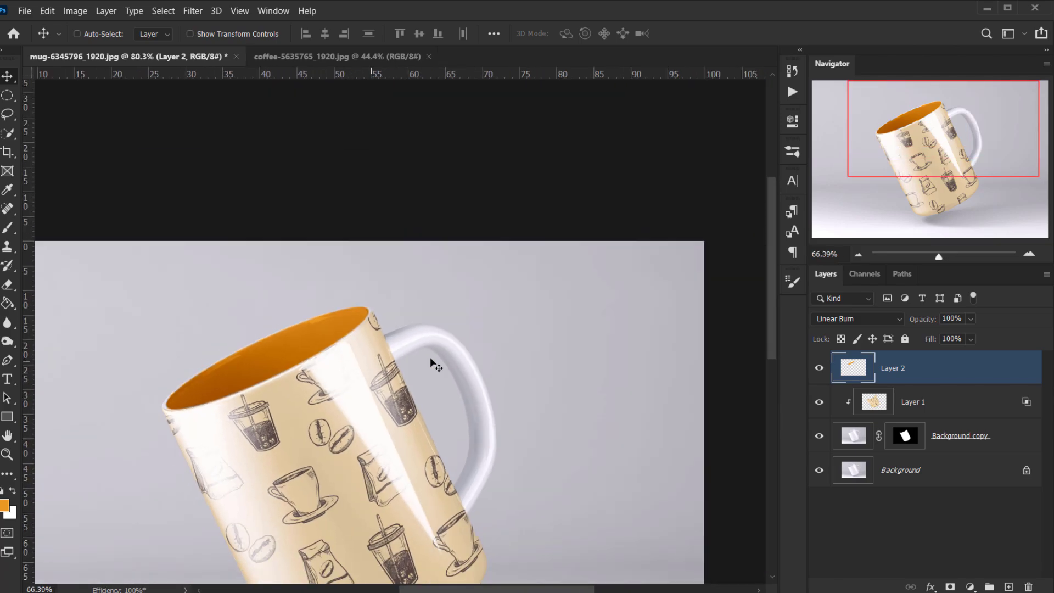
{"action": "scroll", "coordinate": [262, 387], "scroll_direction": "down", "scroll_amount": 2}
{"action": "scroll", "coordinate": [354, 288], "scroll_direction": "up", "scroll_amount": 1}
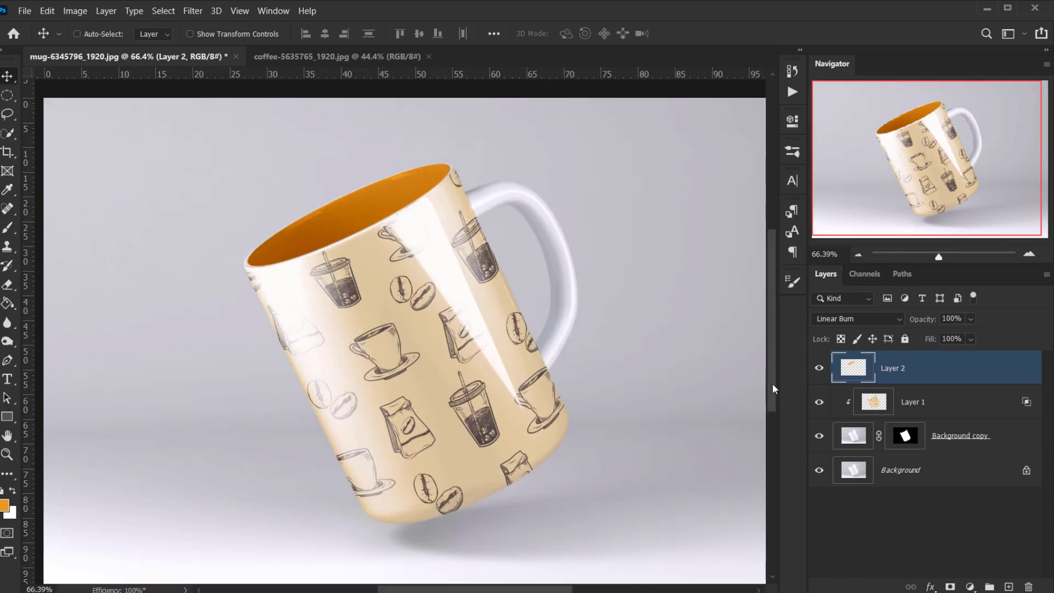
{"action": "left_click", "coordinate": [819, 368]}
{"action": "left_click", "coordinate": [819, 367]}
{"action": "scroll", "coordinate": [347, 358], "scroll_direction": "down", "scroll_amount": 1}
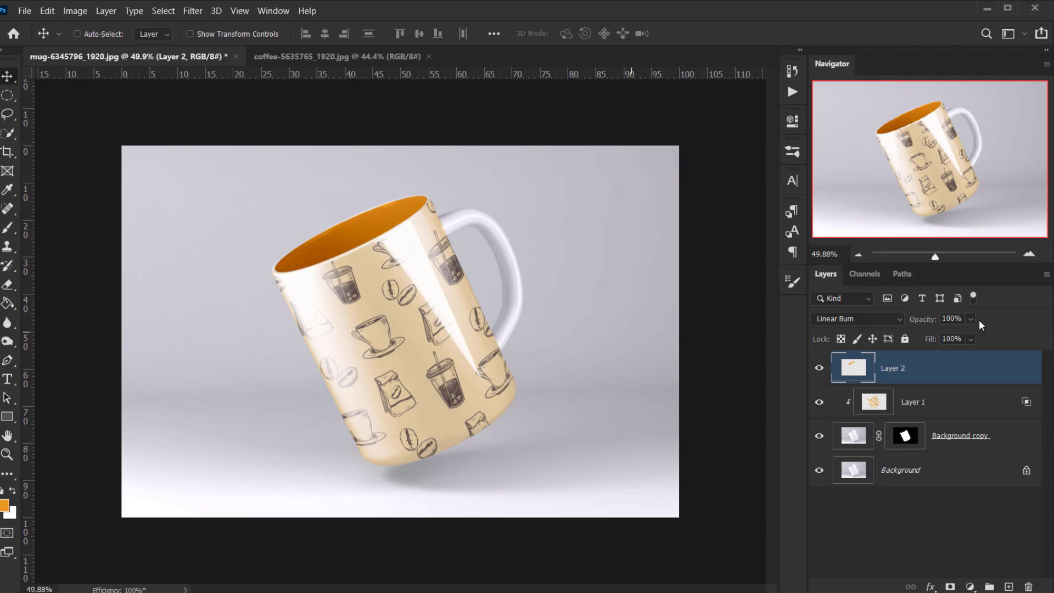
{"action": "left_click_drag", "start_coordinate": [926, 321], "coordinate": [917, 321]}
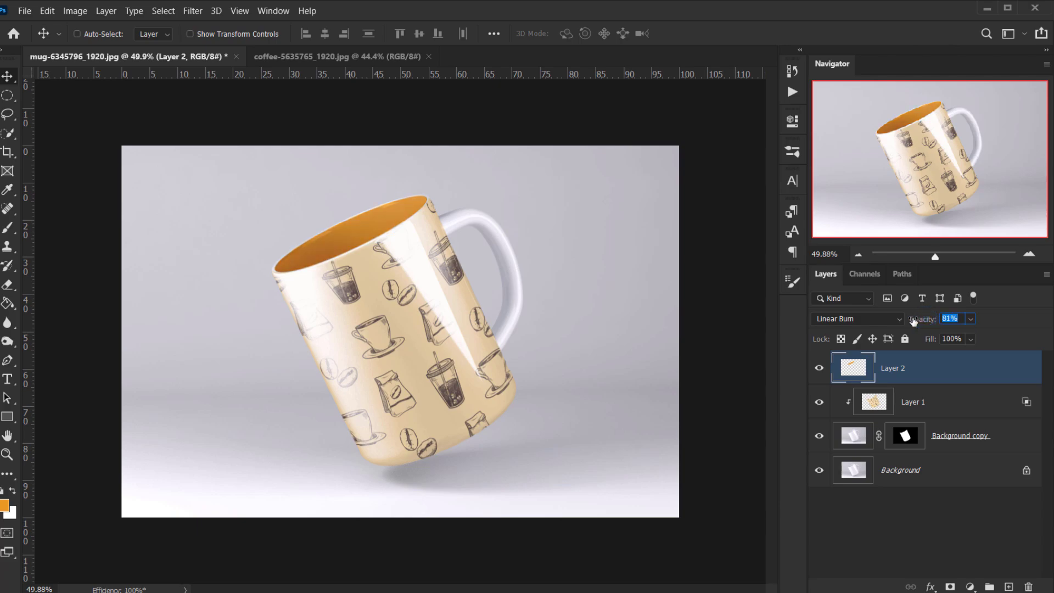
- Split Layer 2's Underlying Layer white slider at 220/255 so the rim's highlights show through
{"action": "left_click", "coordinate": [993, 366]}
{"action": "left_click_drag", "start_coordinate": [899, 445], "coordinate": [873, 446]}
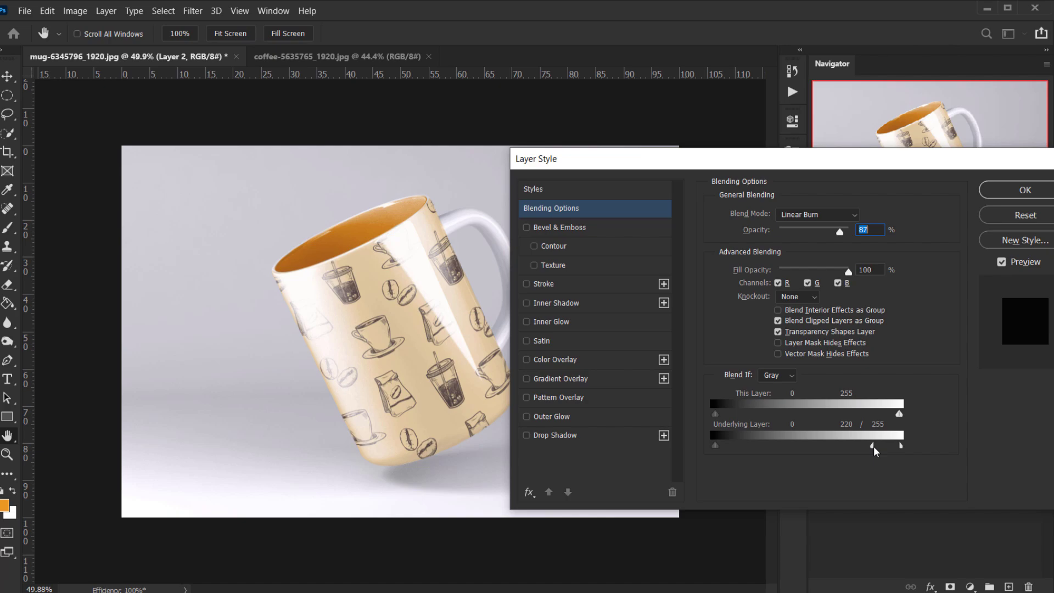
{"action": "left_click", "coordinate": [1024, 190]}
{"action": "scroll", "coordinate": [377, 258], "scroll_direction": "down", "scroll_amount": 2}
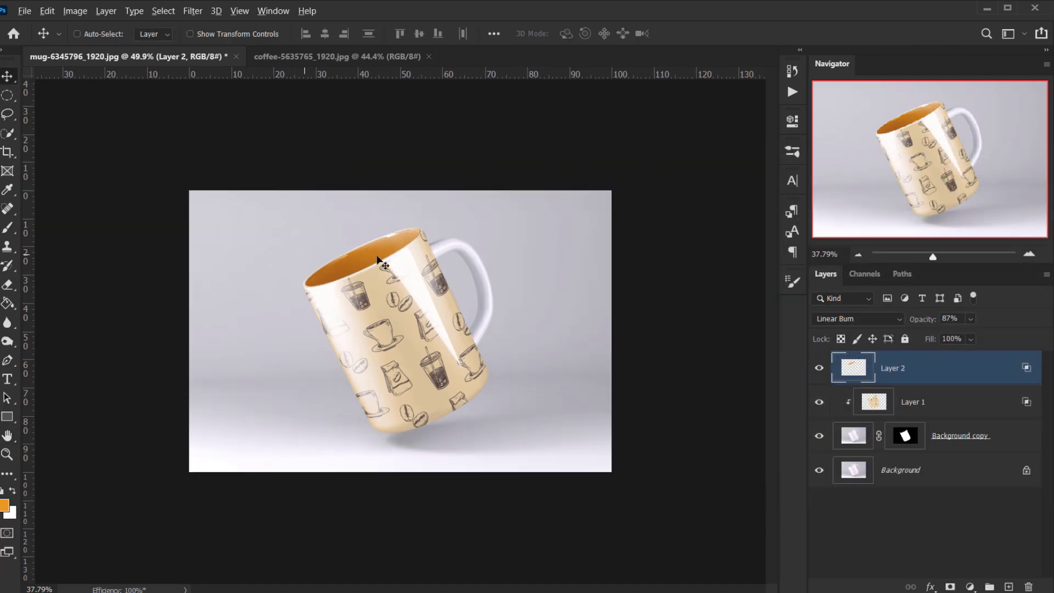
{"action": "scroll", "coordinate": [546, 250], "scroll_direction": "up", "scroll_amount": 4}
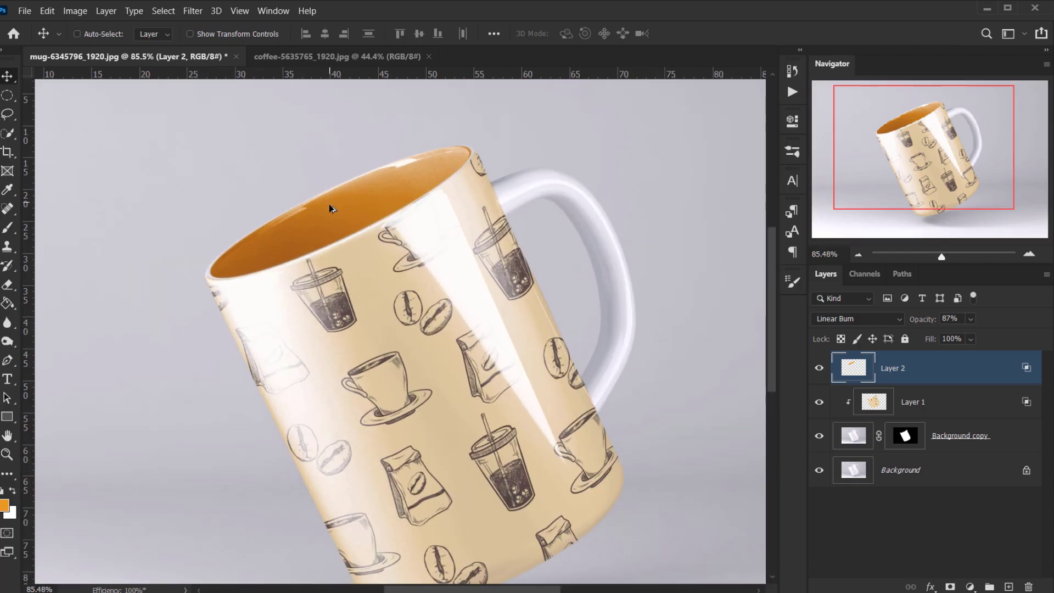
{"action": "scroll", "coordinate": [571, 257], "scroll_direction": "down", "scroll_amount": 2}
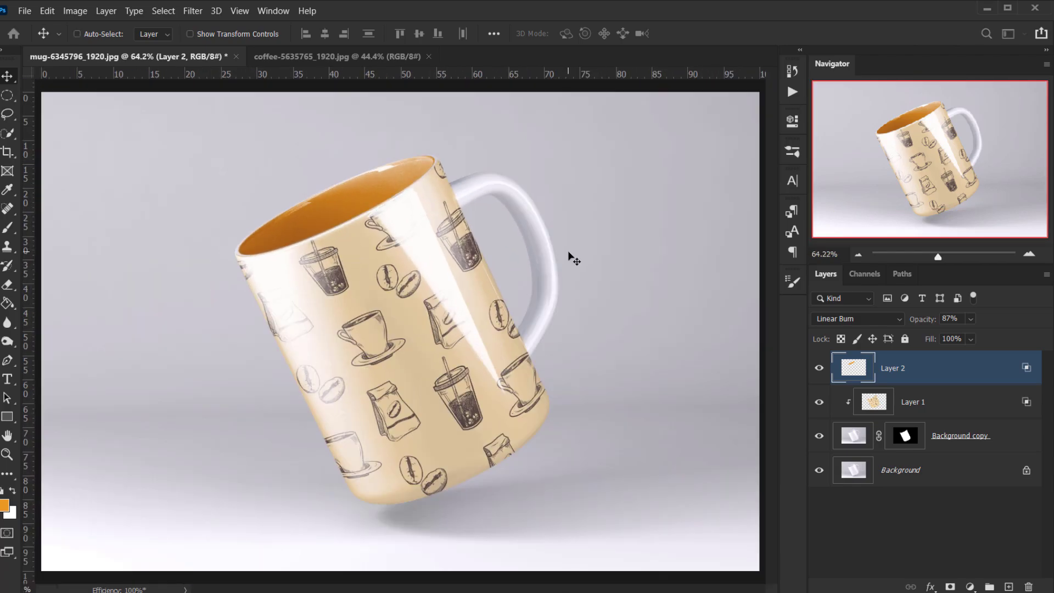